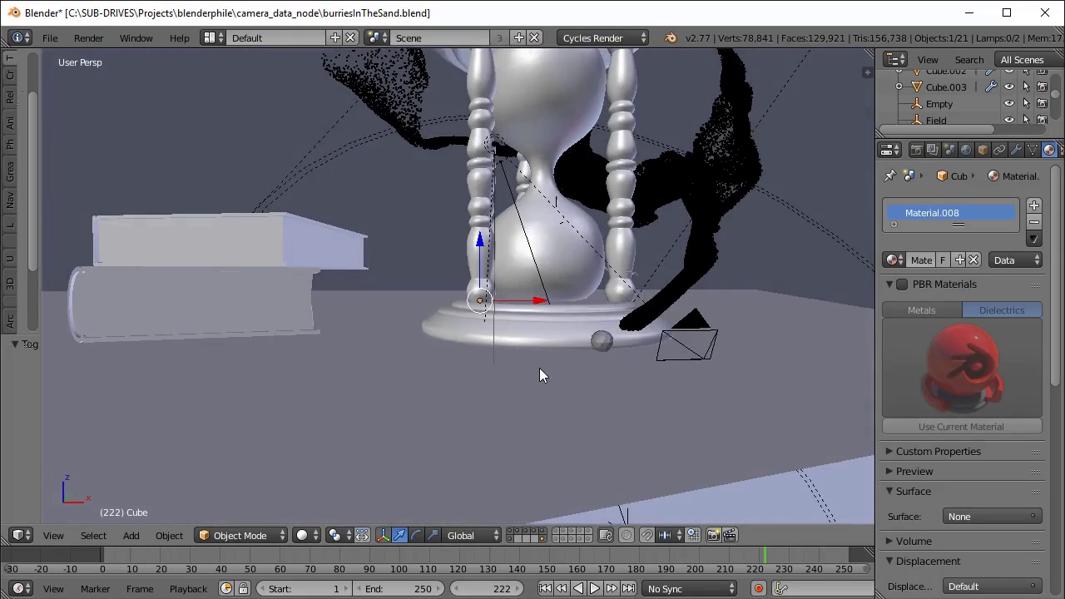
# Look at the hourglass scene through the camera in rendered shading, and render frame 222.
pyautogui.press('KP_0')
pyautogui.hotkey('shift', 'z')
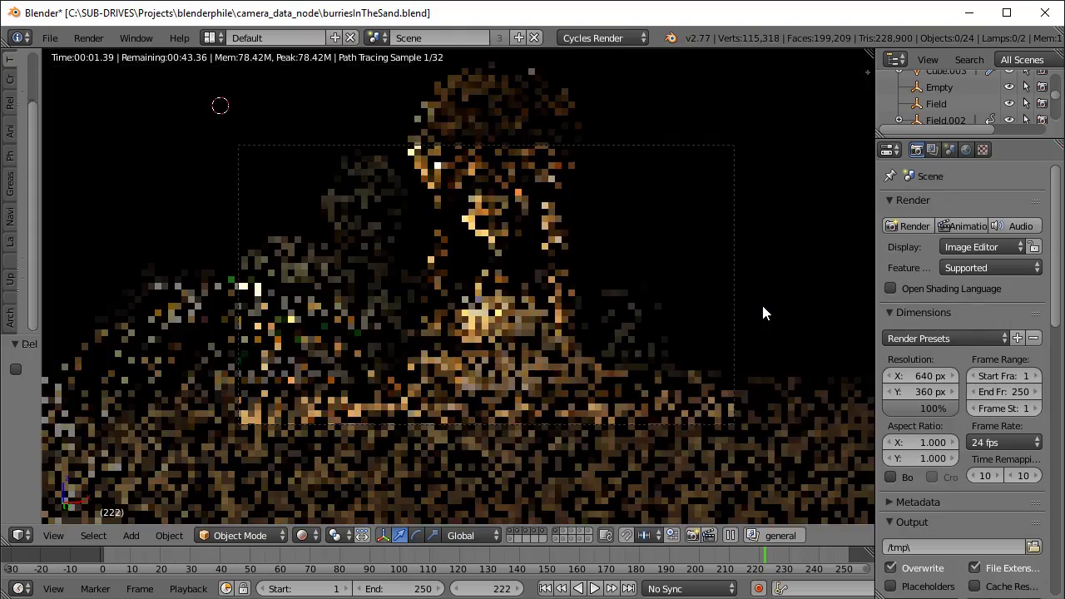
pyautogui.hotkey('shift', 'z')
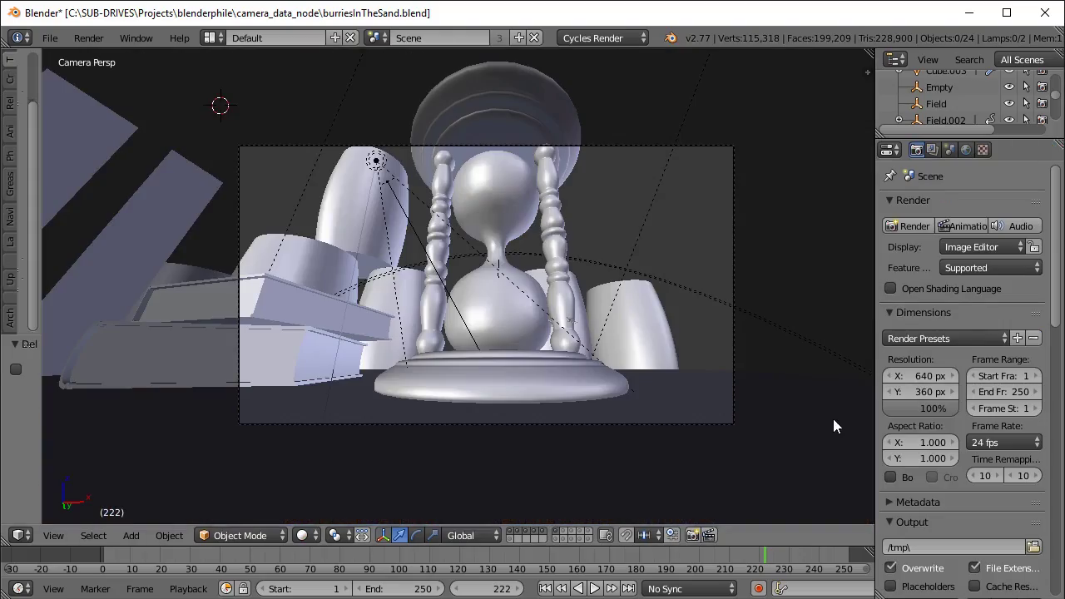
pyautogui.hotkey('shift', 'z')
pyautogui.scroll(-10, 966, 449)
pyautogui.press('F12')
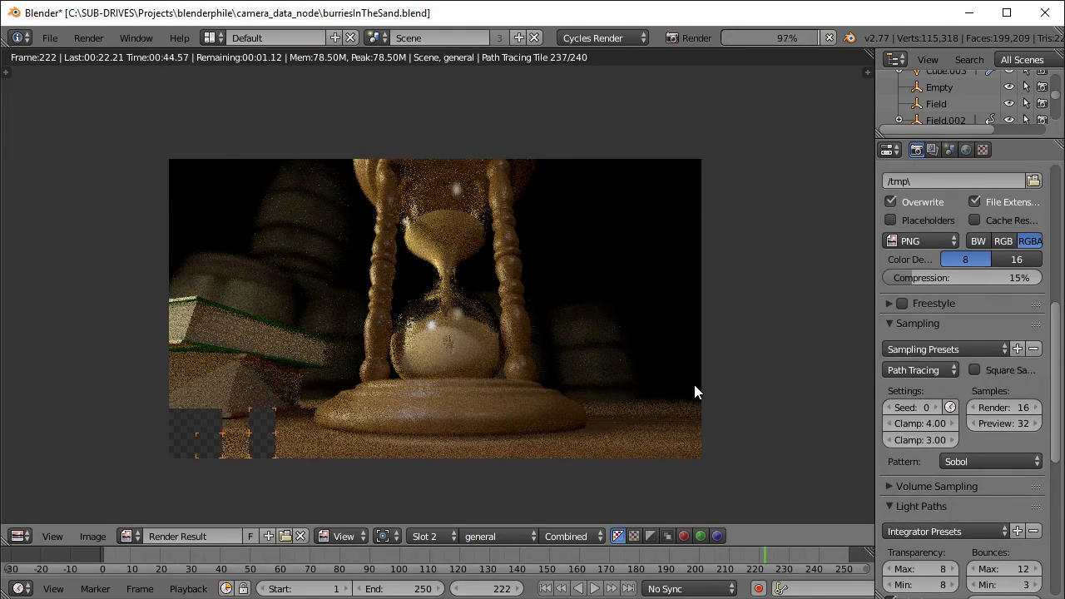
# Open the compositing nodes, spread them apart, delete the duplicate Render Layers node and send the remaining one to the Viewer.
pyautogui.click(19, 536)
pyautogui.click(85, 383)
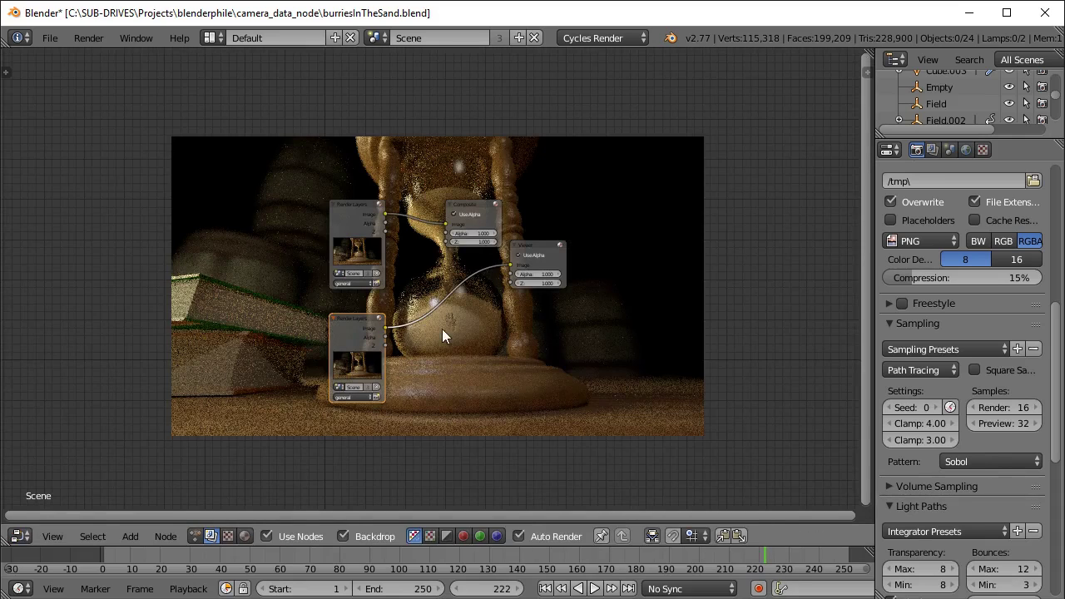
pyautogui.keyDown('alt'); pyautogui.moveTo(448, 338); pyautogui.dragTo(466, 386, button='middle'); pyautogui.keyUp('alt')
pyautogui.moveTo(353, 206); pyautogui.dragTo(83, 90)
pyautogui.click(352, 330)
pyautogui.press('x')
pyautogui.moveTo(535, 245); pyautogui.dragTo(794, 168)
pyautogui.moveTo(469, 204); pyautogui.dragTo(784, 93)
pyautogui.keyDown('ctrl'); pyautogui.keyDown('shift'); pyautogui.click(87, 92); pyautogui.keyUp('shift'); pyautogui.keyUp('ctrl')
# Insert a Mix node between Render Layers and the Viewer, and connect the Z output to its factor.
pyautogui.hotkey('shift', 'a')
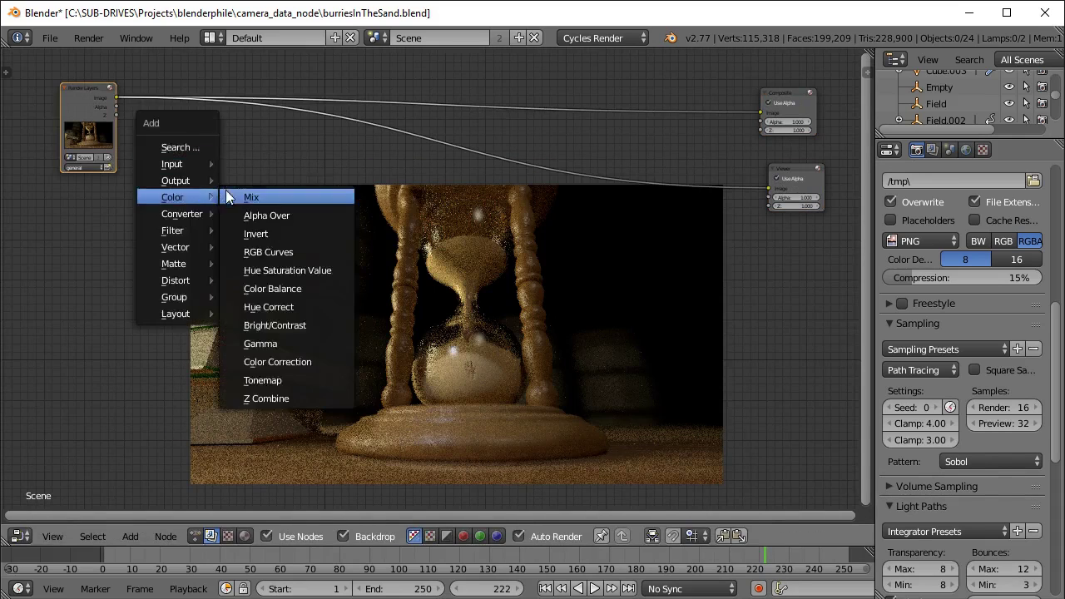
pyautogui.click(251, 198)
pyautogui.click(283, 124)
pyautogui.moveTo(118, 114); pyautogui.dragTo(259, 148)
# Insert a Normalize node on the link between the Z output and the Mix node's factor.
pyautogui.hotkey('shift', 'a')
pyautogui.moveTo(145, 201)
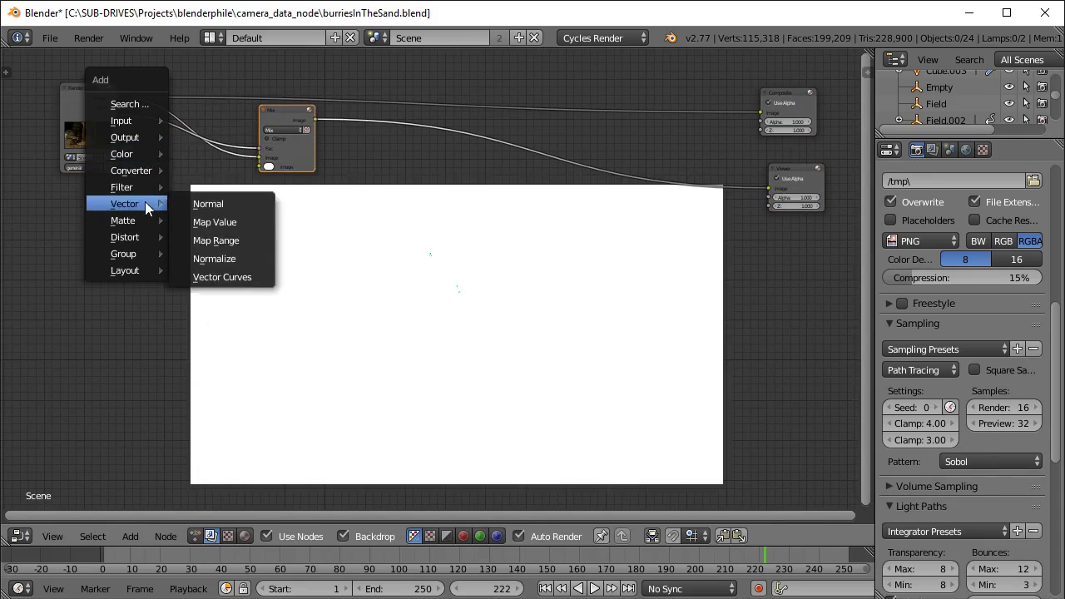
pyautogui.click(214, 259)
pyautogui.click(141, 155)
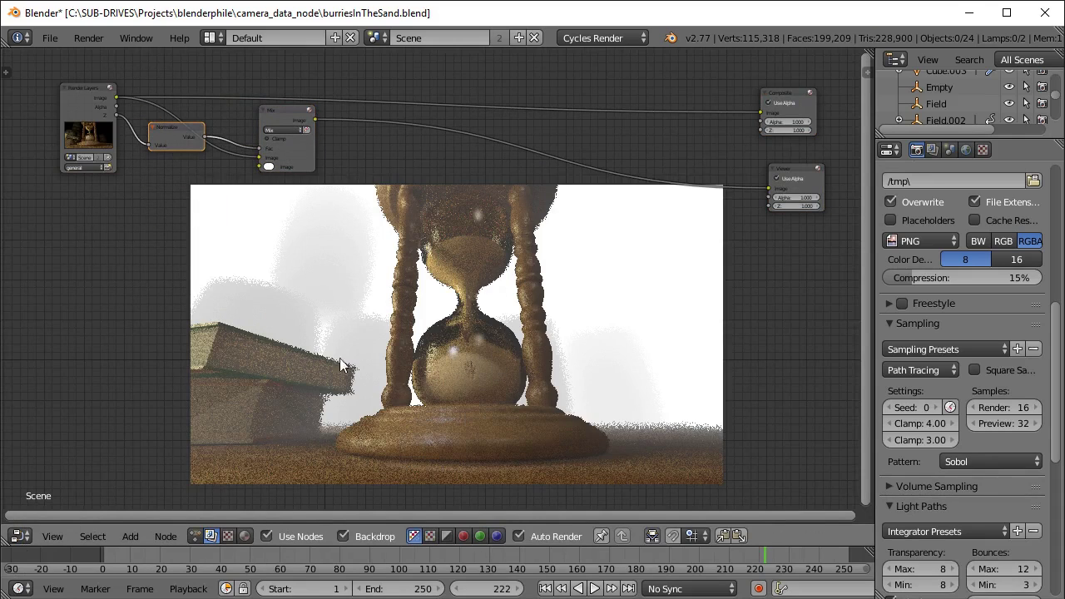
# Leave the compositor and add a Camera Data node to the plane's Material.003.
pyautogui.click(20, 536)
pyautogui.click(33, 513)
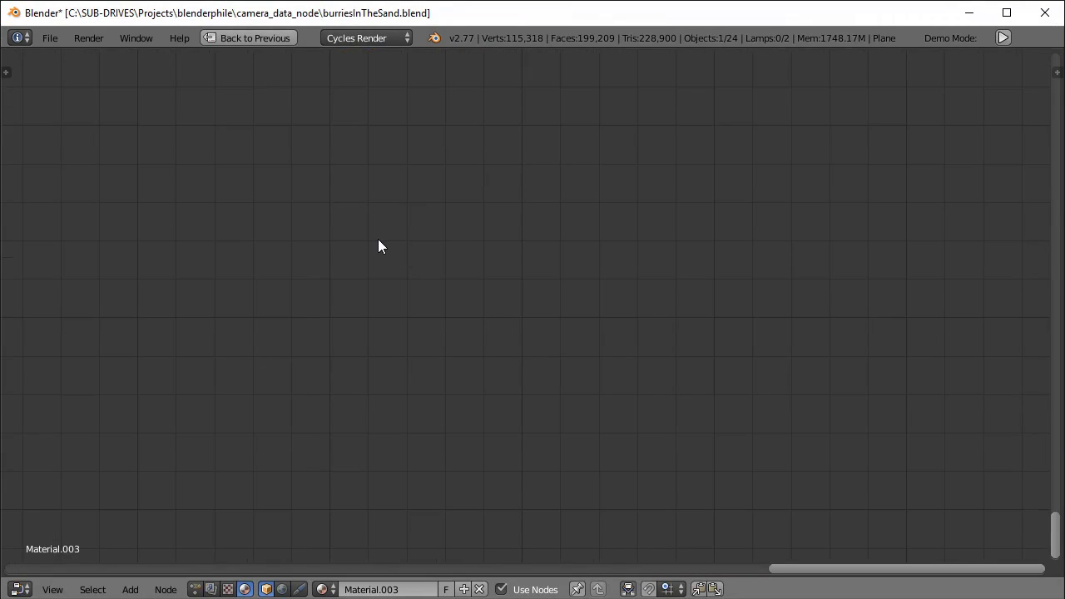
pyautogui.hotkey('shift', 'a')
pyautogui.moveTo(379, 240)
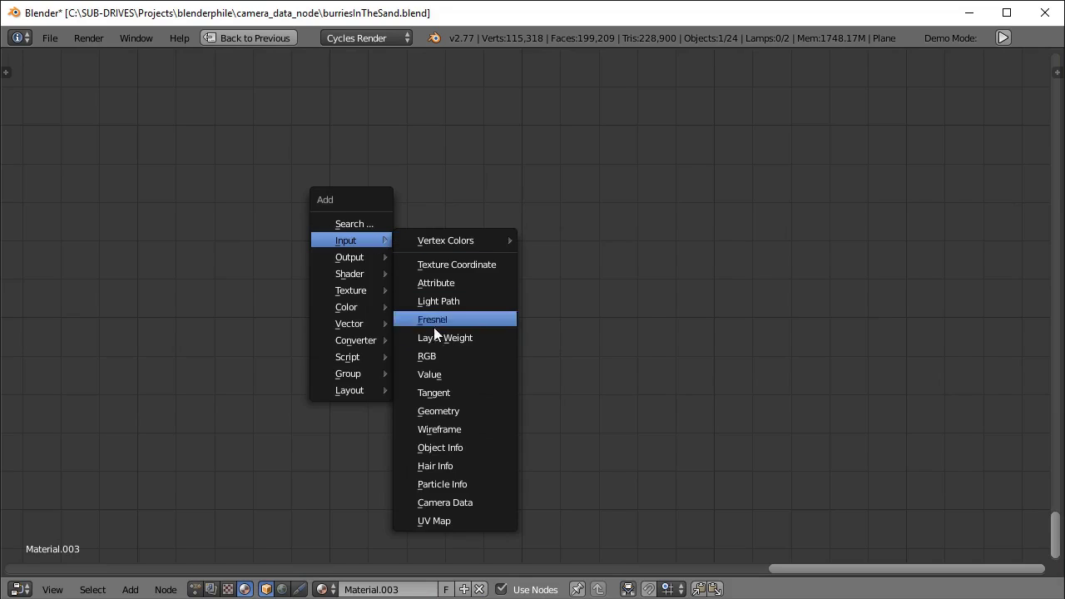
pyautogui.click(450, 503)
pyautogui.click(388, 232)
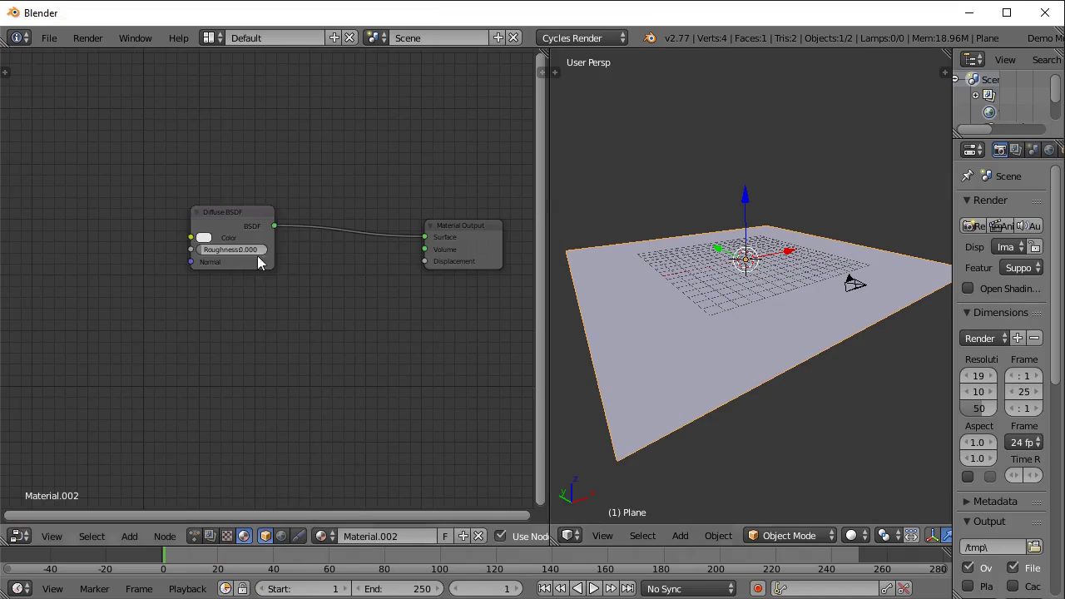
# Add a Camera Data node to Material.002 and chain Multiply and Add math nodes from View Z Depth, viewing through the camera.
pyautogui.hotkey('shift', 'a')
pyautogui.moveTo(175, 185)
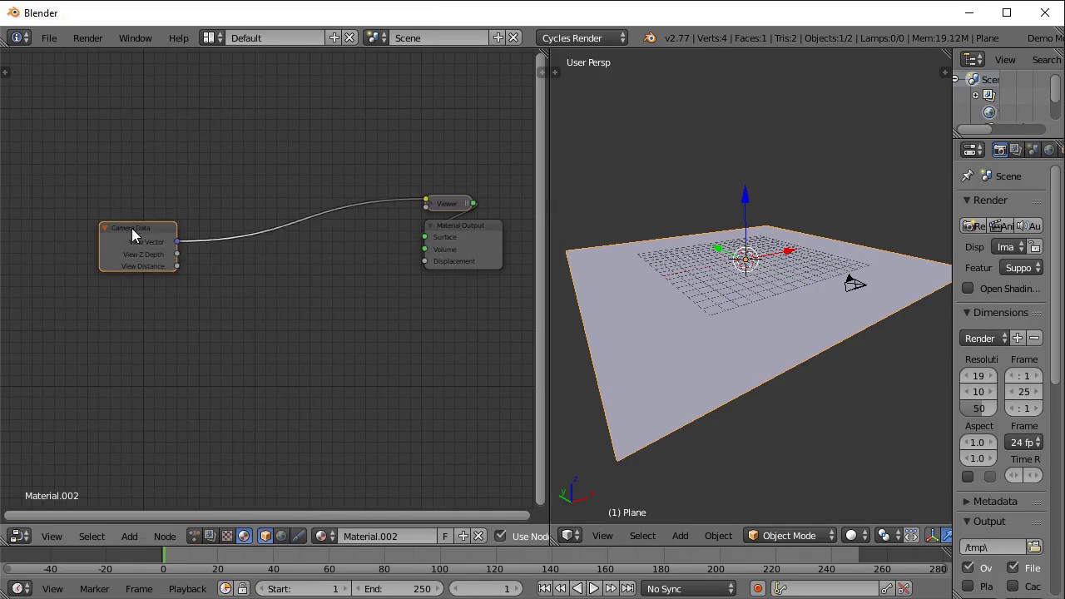
pyautogui.press('KP_0')
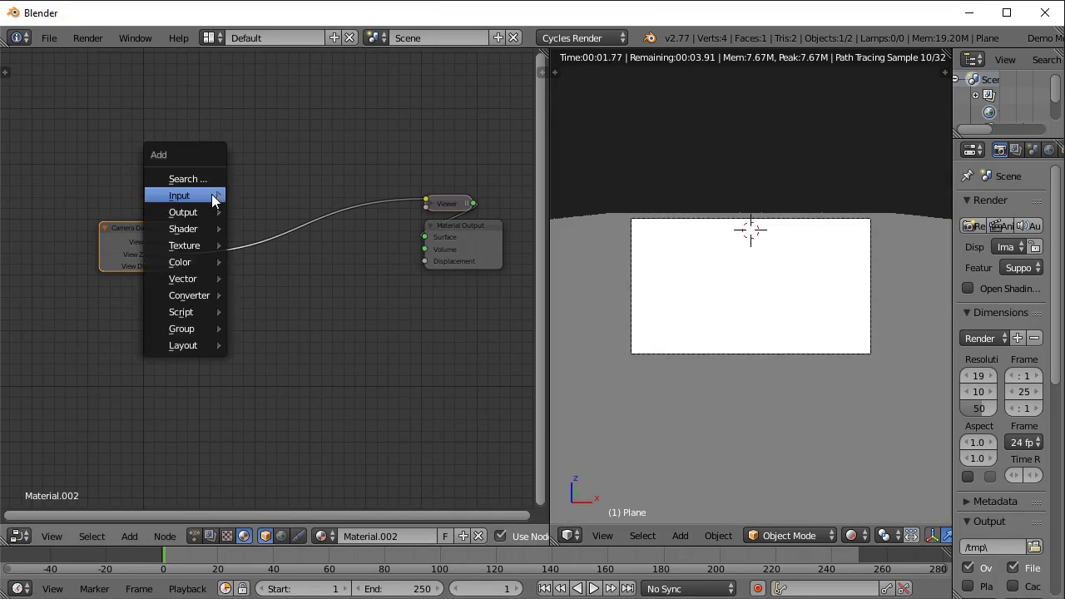
pyautogui.click(259, 246)
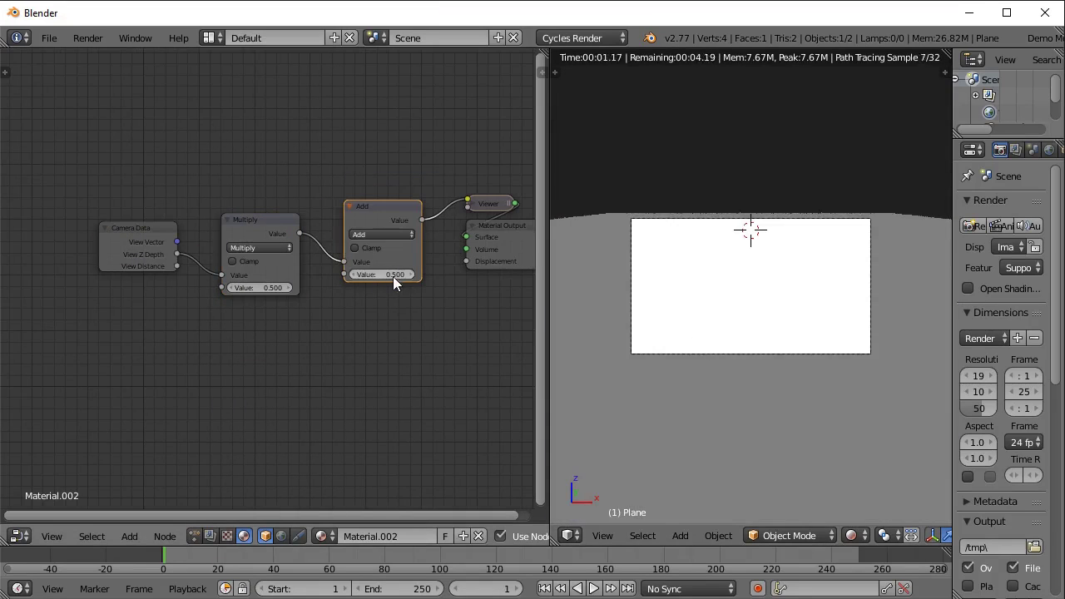
# Tune the depth gradient by setting the Multiply value to 0.070 and the Add value to -0.170.
pyautogui.click(393, 277)
pyautogui.write('-1.25')
pyautogui.press('Return')
pyautogui.moveTo(277, 291); pyautogui.dragTo(246, 292)
pyautogui.moveTo(389, 276); pyautogui.dragTo(432, 276)
pyautogui.moveTo(260, 288)
pyautogui.mouseDown()
pyautogui.moveTo(270, 288)
pyautogui.moveTo(251, 288)
pyautogui.moveTo(261, 288)
pyautogui.mouseUp()
pyautogui.moveTo(383, 275); pyautogui.dragTo(388, 275)
pyautogui.moveTo(261, 288); pyautogui.dragTo(256, 288)
pyautogui.moveTo(383, 275); pyautogui.dragTo(391, 275)
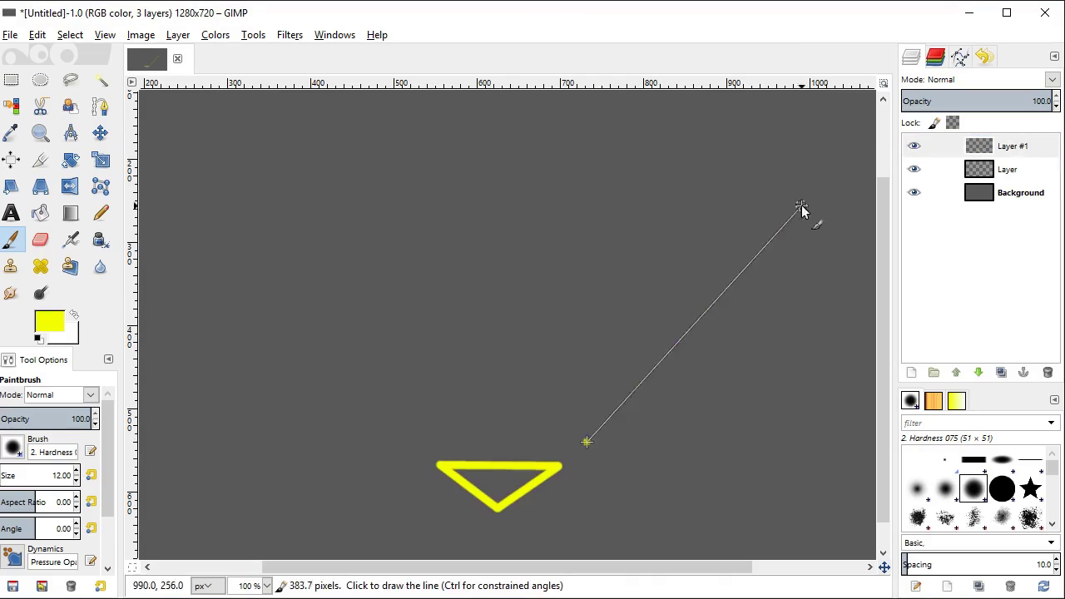
# In GIMP, draw the second yellow sight line and paint black and dark grey bands across the camera symbol.
pyautogui.keyDown('shift'); pyautogui.click(808, 209); pyautogui.keyUp('shift')
pyautogui.press('d')
pyautogui.moveTo(358, 524); pyautogui.dragTo(625, 528)
pyautogui.moveTo(358, 441); pyautogui.dragTo(666, 433)
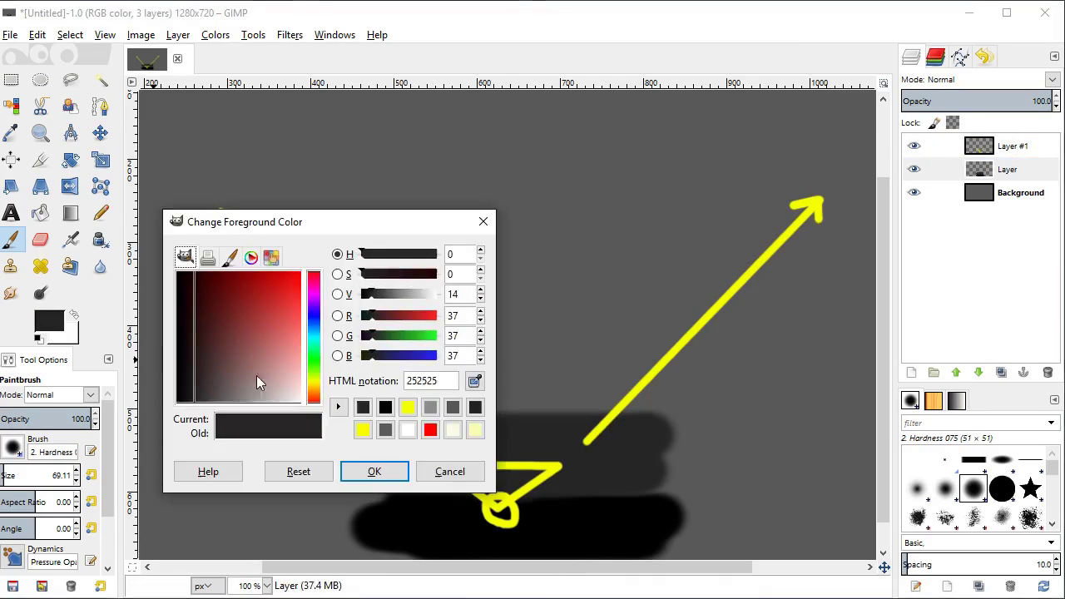
# Paint progressively lighter grey bands up to white above the dark bands.
pyautogui.click(50, 321)
pyautogui.moveTo(387, 358); pyautogui.dragTo(670, 389)
pyautogui.moveTo(362, 208); pyautogui.dragTo(624, 229)
pyautogui.click(49, 322)
pyautogui.click(374, 471)
pyautogui.moveTo(330, 151); pyautogui.dragTo(632, 173)
pyautogui.moveTo(326, 112); pyautogui.dragTo(670, 120)
# Select the painted bands, stretch them across the canvas and blur them into a smooth depth gradient.
pyautogui.click(100, 266)
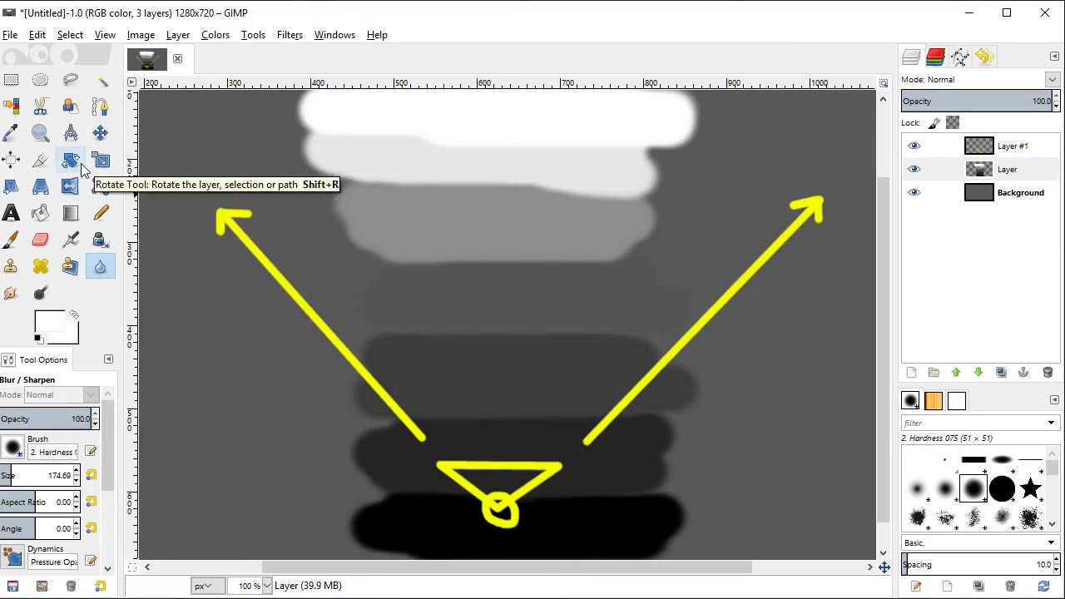
pyautogui.click(12, 80)
pyautogui.keyDown('ctrl'); pyautogui.scroll(-1, 404, 111); pyautogui.keyUp('ctrl')
pyautogui.moveTo(465, 189); pyautogui.dragTo(551, 502)
pyautogui.keyDown('ctrl'); pyautogui.scroll(1, 596, 425); pyautogui.keyUp('ctrl')
pyautogui.click(101, 160)
pyautogui.moveTo(399, 320); pyautogui.dragTo(146, 320)
pyautogui.click(290, 35)
pyautogui.click(532, 131)
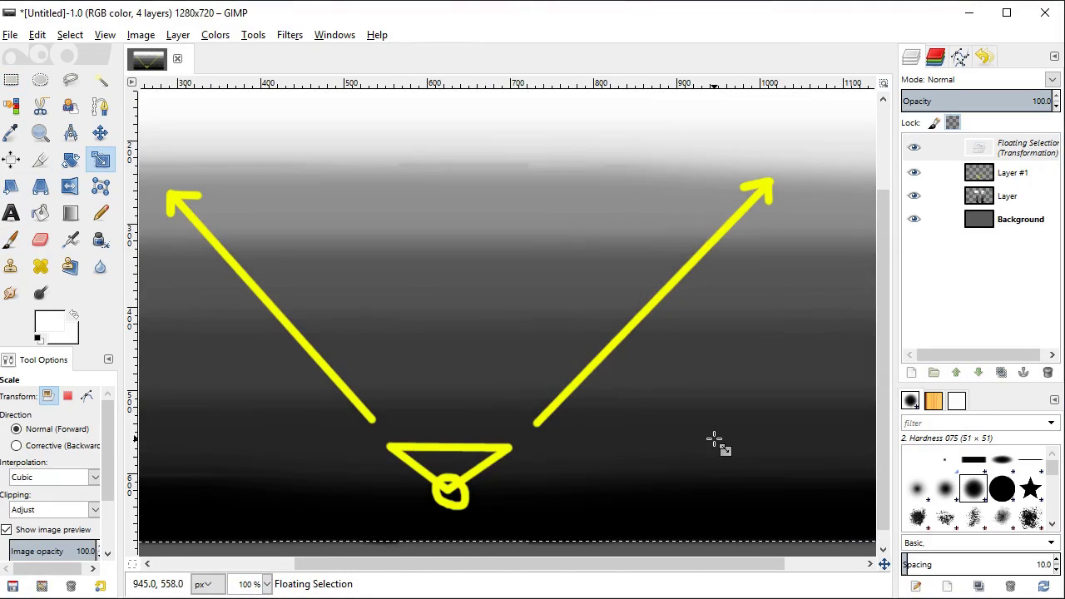
pyautogui.moveTo(718, 439); pyautogui.dragTo(734, 457, button='middle')
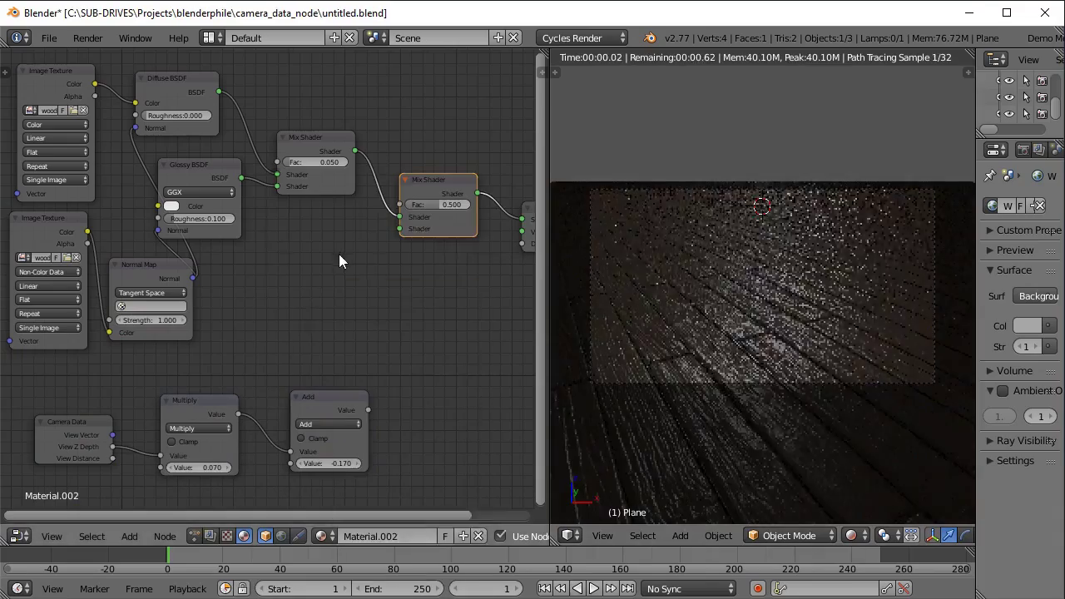
# Back in Blender, finish the depth-driven fog mix in the plank material and rotate the camera about the global Z axis.
pyautogui.moveTo(358, 260); pyautogui.dragTo(396, 232)
pyautogui.rightClick(855, 382)
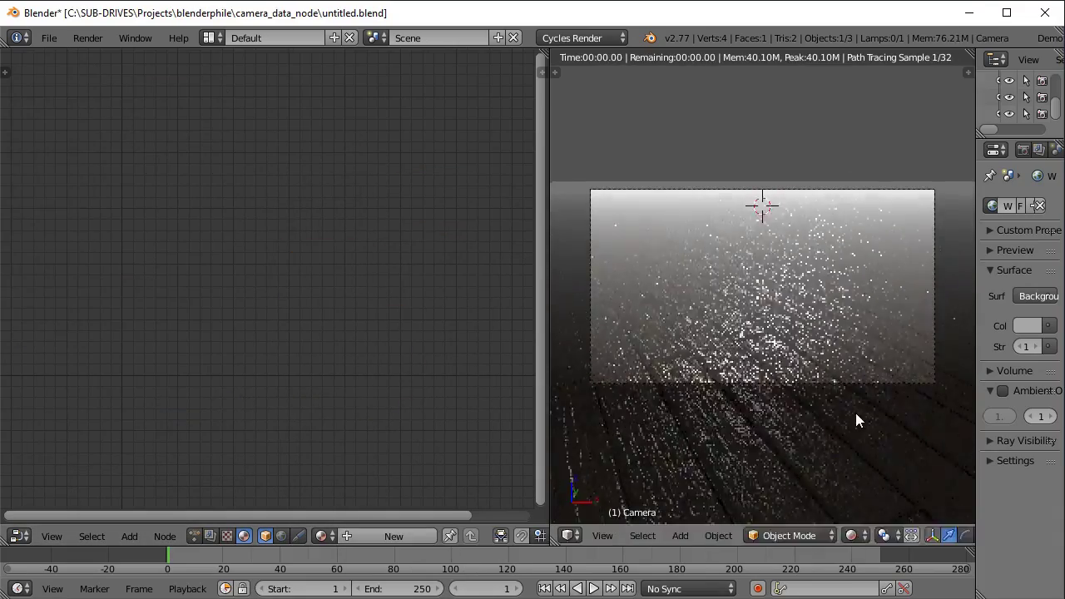
pyautogui.press('r')
pyautogui.press('z')
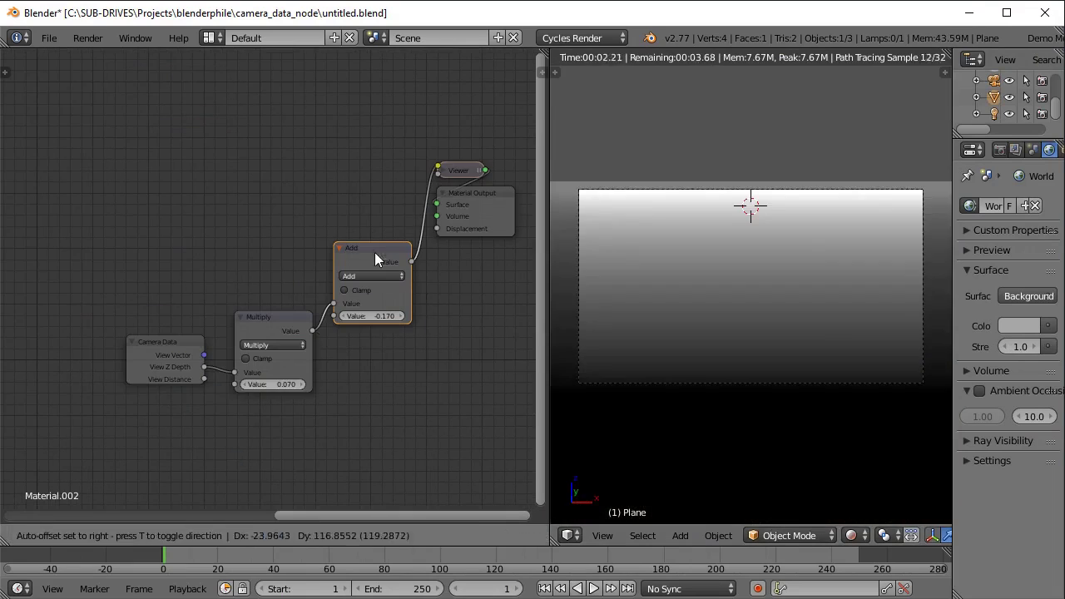
# Feed the Multiply node from View Distance, and tune the Multiply value to 0.200 and the Add value to -0.600.
pyautogui.moveTo(204, 380); pyautogui.dragTo(312, 385)
pyautogui.moveTo(372, 317); pyautogui.dragTo(333, 316)
pyautogui.moveTo(278, 384); pyautogui.dragTo(299, 385)
pyautogui.moveTo(372, 316); pyautogui.dragTo(333, 317)
pyautogui.moveTo(292, 385); pyautogui.dragTo(279, 385)
pyautogui.moveTo(376, 317); pyautogui.dragTo(408, 317)
pyautogui.moveTo(287, 385); pyautogui.dragTo(306, 386)
pyautogui.moveTo(372, 316); pyautogui.dragTo(346, 316)
pyautogui.moveTo(287, 385); pyautogui.dragTo(270, 384)
# Rotate the camera about the Z axis to test the distance-based shading.
pyautogui.rightClick(634, 382)
pyautogui.press('r')
pyautogui.press('z')
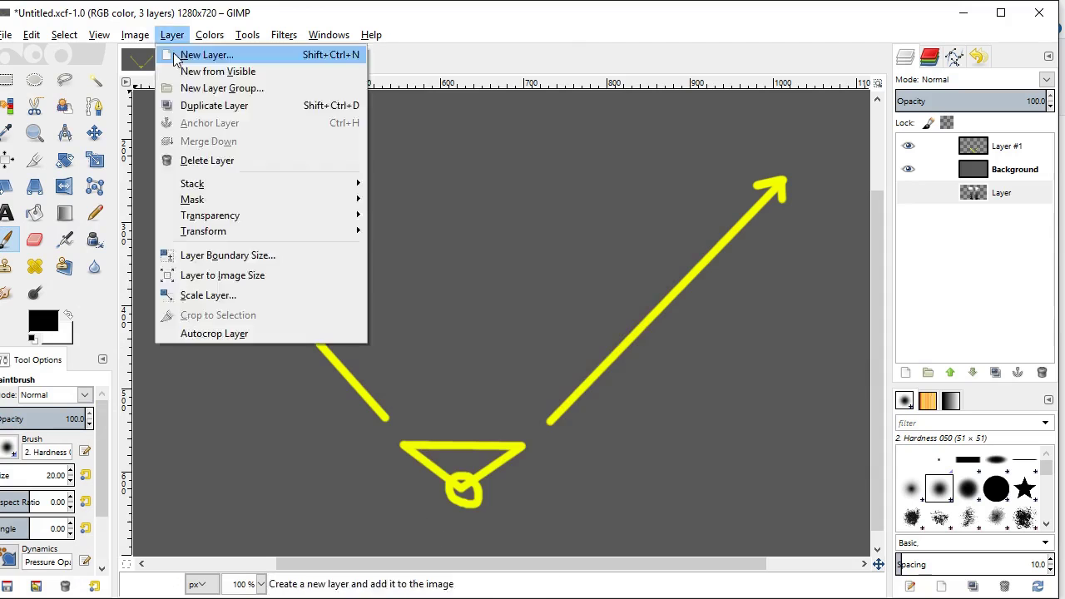
# In GIMP, add a new layer, paint a black patch over the camera symbol and resize the brush.
pyautogui.click(202, 53)
pyautogui.moveTo(466, 499)
pyautogui.mouseDown()
pyautogui.moveTo(374, 481)
pyautogui.moveTo(525, 491)
pyautogui.mouseUp()
pyautogui.moveTo(99, 483); pyautogui.dragTo(50, 482)
# Paint concentric rings around the camera symbol in progressively lighter greys, including 777777.
pyautogui.click(44, 320)
pyautogui.moveTo(373, 294); pyautogui.dragTo(386, 293)
pyautogui.click(373, 471)
pyautogui.moveTo(466, 371); pyautogui.dragTo(562, 533)
pyautogui.moveTo(386, 293); pyautogui.dragTo(400, 293)
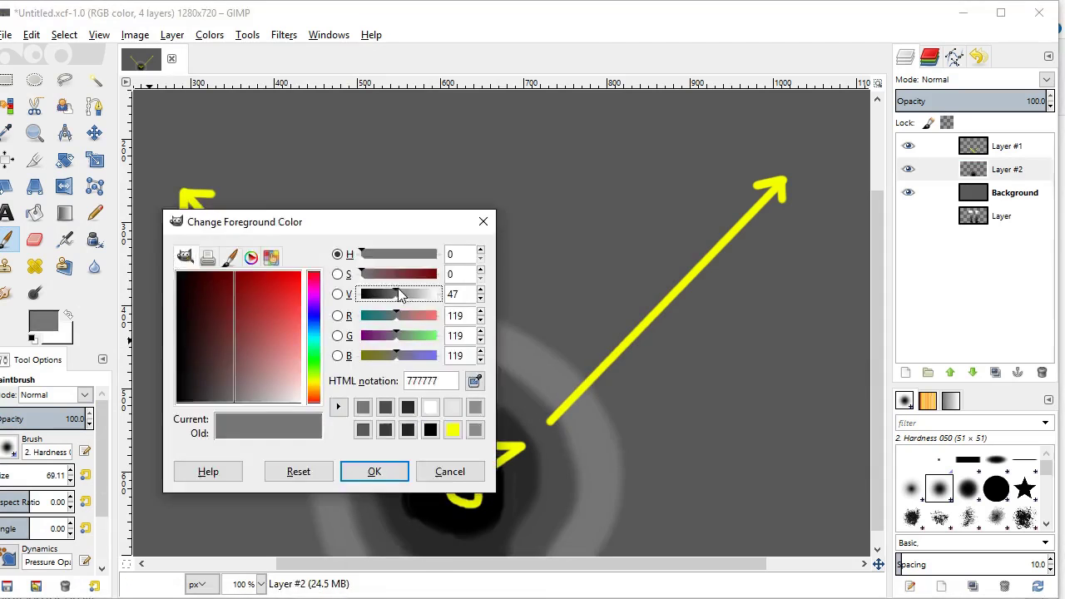
pyautogui.moveTo(599, 300); pyautogui.dragTo(684, 422)
pyautogui.moveTo(757, 491)
pyautogui.mouseDown()
pyautogui.moveTo(475, 192)
pyautogui.moveTo(242, 499)
pyautogui.mouseUp()
# Add a layer beneath the rings, fill it with the foreground colour, and open the filters for the ring layer.
pyautogui.click(43, 320)
pyautogui.click(905, 373)
pyautogui.moveTo(1007, 169); pyautogui.dragTo(1007, 200)
pyautogui.click(34, 213)
pyautogui.click(523, 489)
pyautogui.click(1007, 169)
pyautogui.click(284, 35)
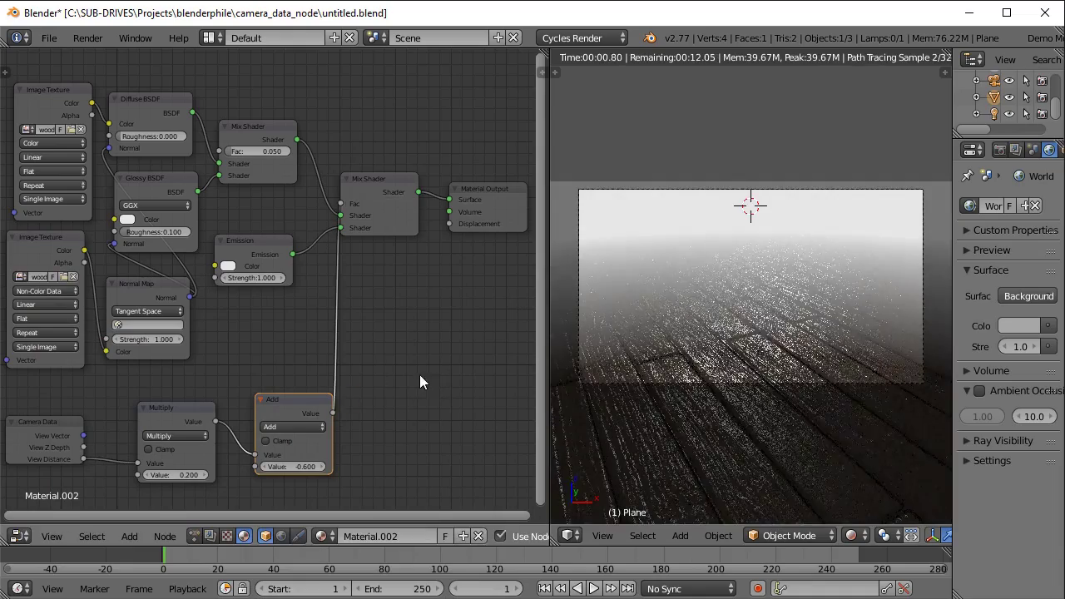
# In Blender's plank material, set the Multiply value to 0.080 and the Add value to -0.250.
pyautogui.moveTo(291, 405); pyautogui.dragTo(280, 381)
pyautogui.moveTo(184, 475); pyautogui.dragTo(171, 475)
pyautogui.moveTo(285, 441)
pyautogui.mouseDown()
pyautogui.moveTo(295, 441)
pyautogui.moveTo(278, 448)
pyautogui.mouseUp()
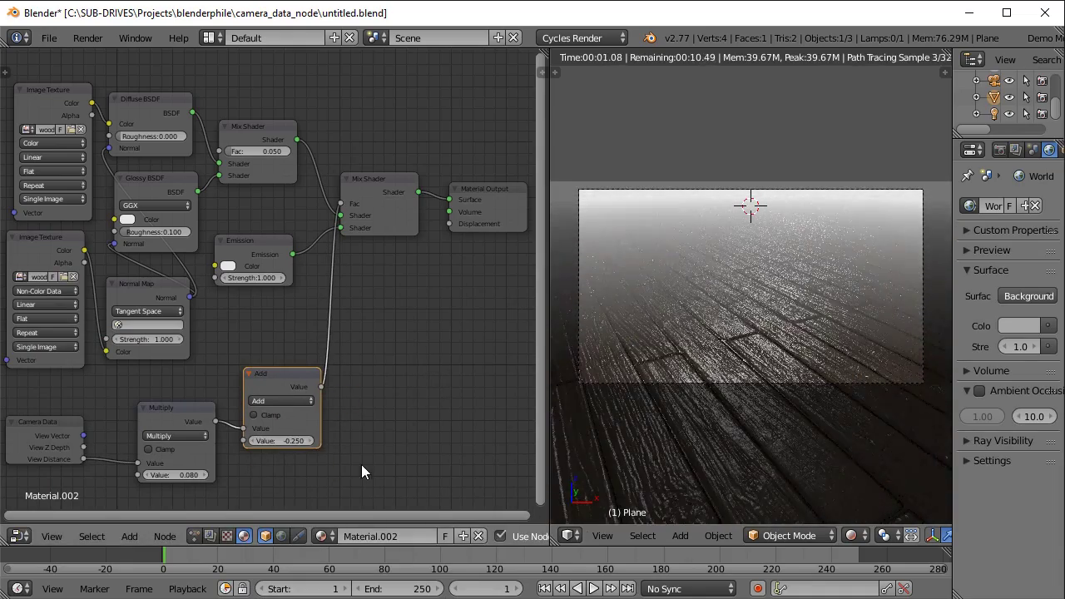
# Try rotating the camera about the global Z axis to check the distance fog, and reselect the plane.
pyautogui.rightClick(766, 293)
pyautogui.press('r')
pyautogui.press('z')
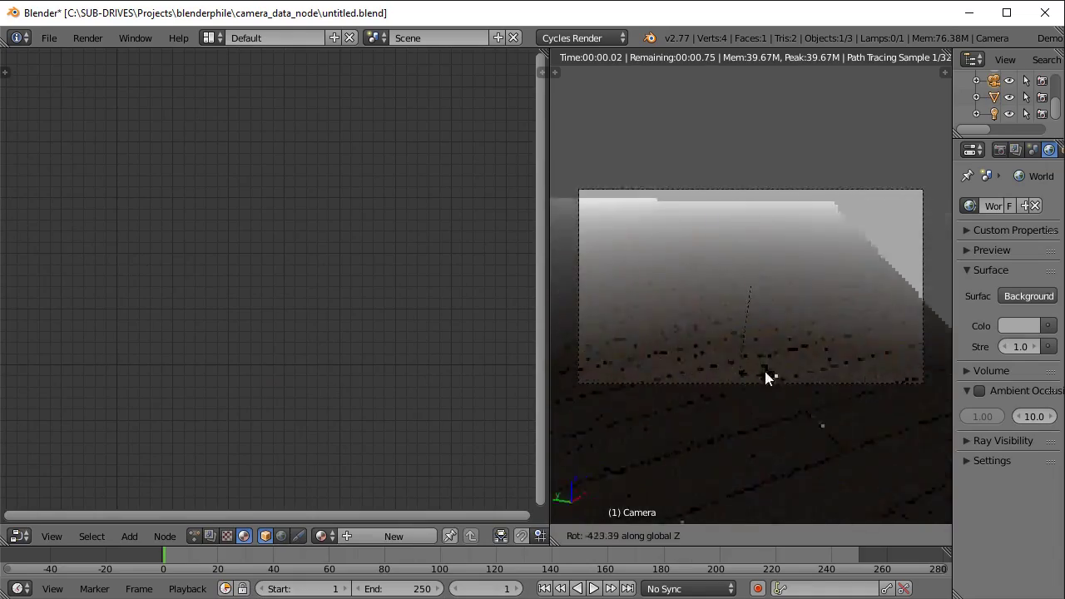
pyautogui.rightClick(732, 370)
pyautogui.rightClick(799, 358)
# Reposition the Add and Multiply nodes, and set the Multiply value to 1.690 and the Add value to -5.290.
pyautogui.moveTo(410, 366); pyautogui.dragTo(412, 359, button='middle')
pyautogui.moveTo(286, 372); pyautogui.dragTo(283, 352)
pyautogui.moveTo(186, 404); pyautogui.dragTo(175, 394)
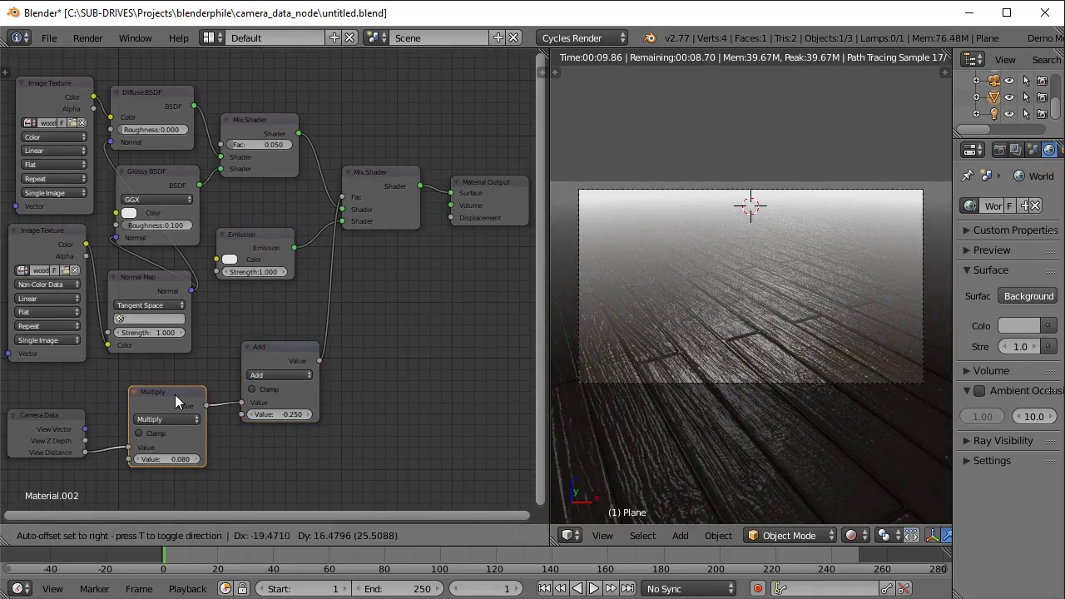
pyautogui.moveTo(175, 457)
pyautogui.mouseDown()
pyautogui.moveTo(160, 457)
pyautogui.moveTo(178, 456)
pyautogui.moveTo(169, 456)
pyautogui.mouseUp()
pyautogui.moveTo(285, 414); pyautogui.dragTo(286, 415)
pyautogui.moveTo(170, 459)
pyautogui.mouseDown()
pyautogui.moveTo(204, 459)
pyautogui.moveTo(187, 459)
pyautogui.mouseUp()
pyautogui.moveTo(286, 414); pyautogui.dragTo(250, 413)
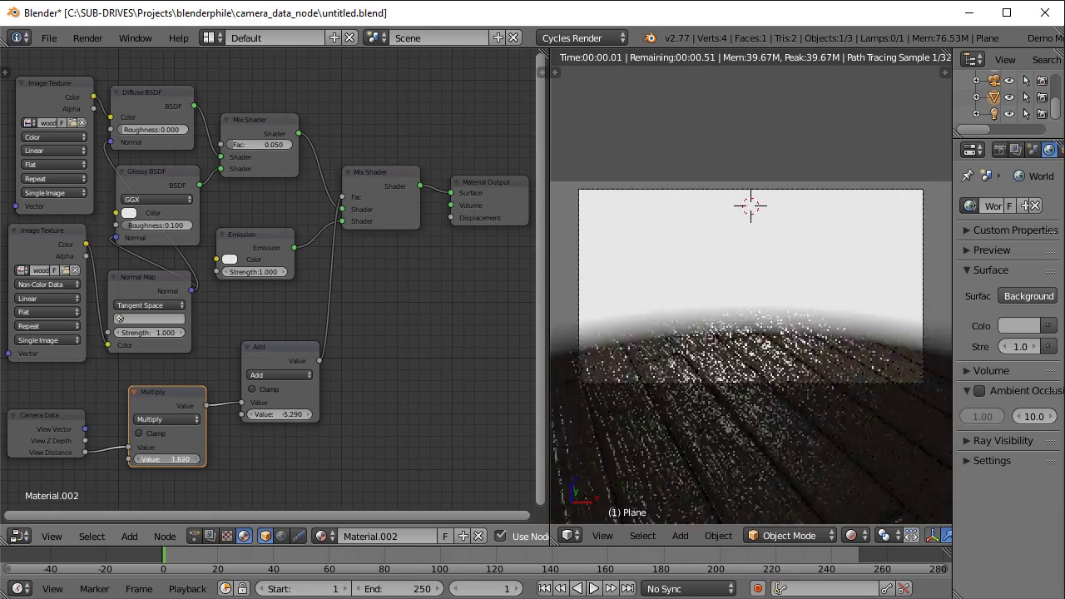
# Lower the Multiply value and raise the Add value to rebalance the fog falloff.
pyautogui.moveTo(171, 459); pyautogui.dragTo(131, 459)
pyautogui.moveTo(281, 415); pyautogui.dragTo(341, 415)
pyautogui.moveTo(166, 458); pyautogui.dragTo(125, 458)
pyautogui.moveTo(279, 414); pyautogui.dragTo(351, 414)
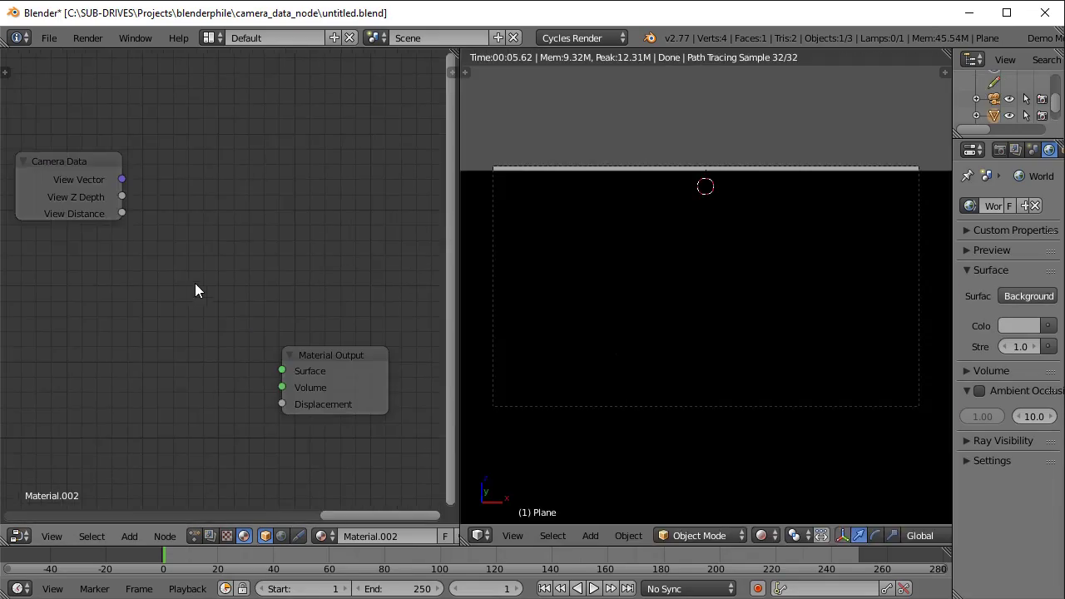
# Add a Separate RGB node and connect the Camera Data node's View Vector output to its Image input.
pyautogui.moveTo(122, 179); pyautogui.dragTo(275, 81)
pyautogui.moveTo(316, 125); pyautogui.dragTo(317, 110)
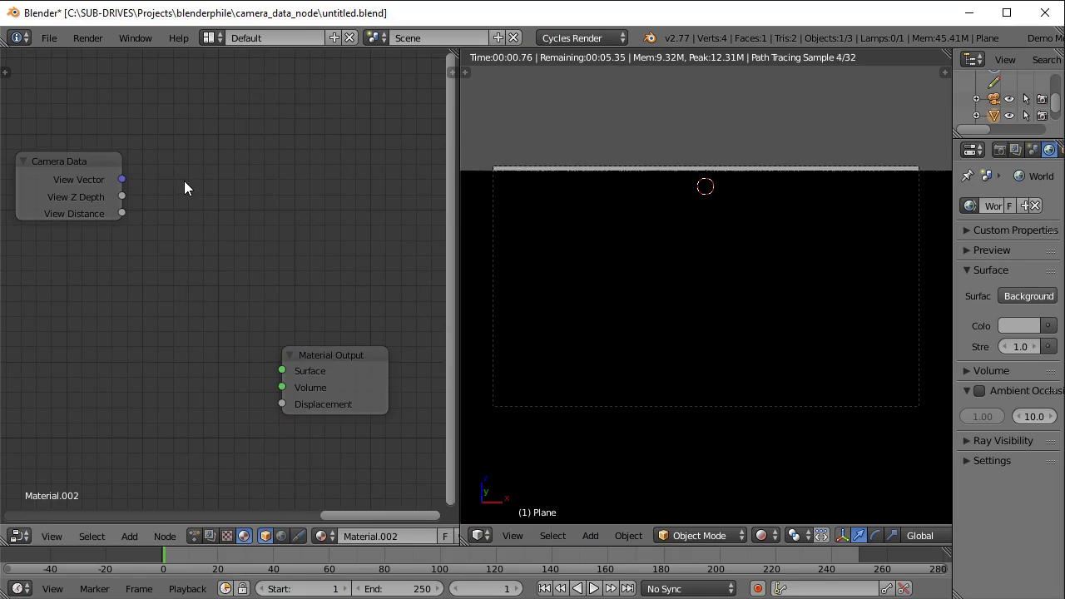
pyautogui.hotkey('shift', 'a')
pyautogui.moveTo(184, 183)
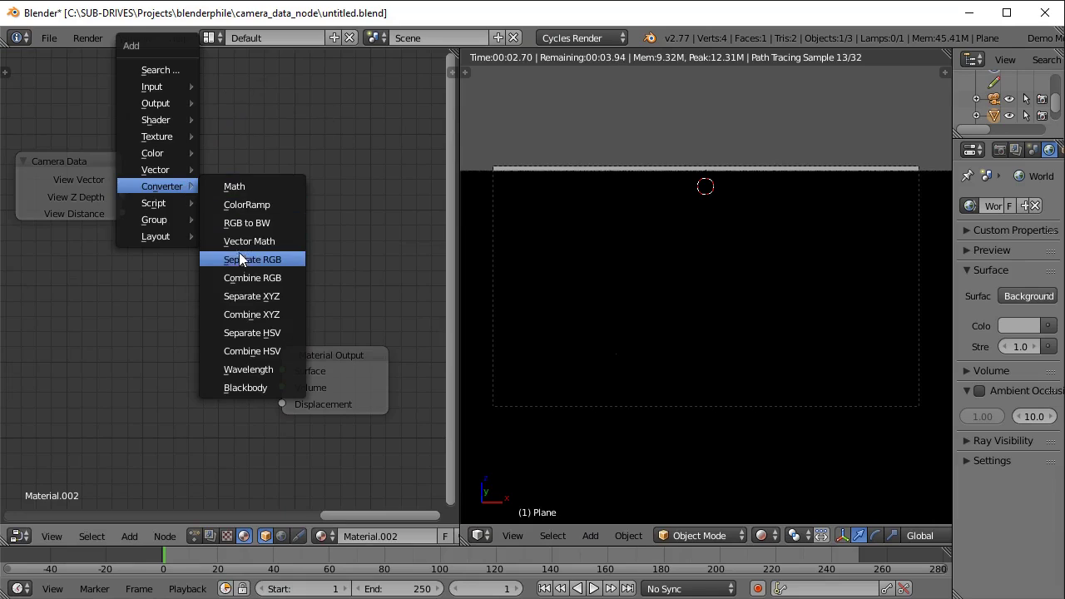
pyautogui.click(241, 259)
pyautogui.click(152, 143)
pyautogui.moveTo(130, 179); pyautogui.dragTo(152, 214)
# Preview the individual G, B and R outputs of the Separate RGB node through the Viewer.
pyautogui.keyDown('ctrl'); pyautogui.keyDown('shift'); pyautogui.click(212, 154); pyautogui.keyUp('shift'); pyautogui.keyUp('ctrl')
pyautogui.keyDown('ctrl'); pyautogui.keyDown('shift'); pyautogui.click(206, 166); pyautogui.keyUp('shift'); pyautogui.keyUp('ctrl')
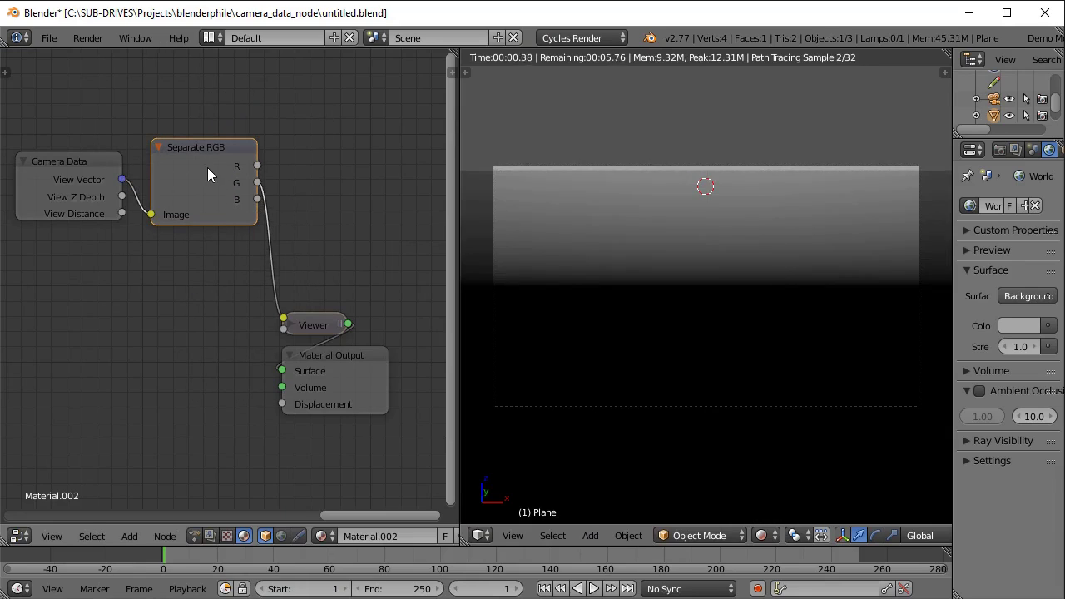
pyautogui.keyDown('ctrl'); pyautogui.keyDown('shift'); pyautogui.click(213, 151); pyautogui.keyUp('shift'); pyautogui.keyUp('ctrl')
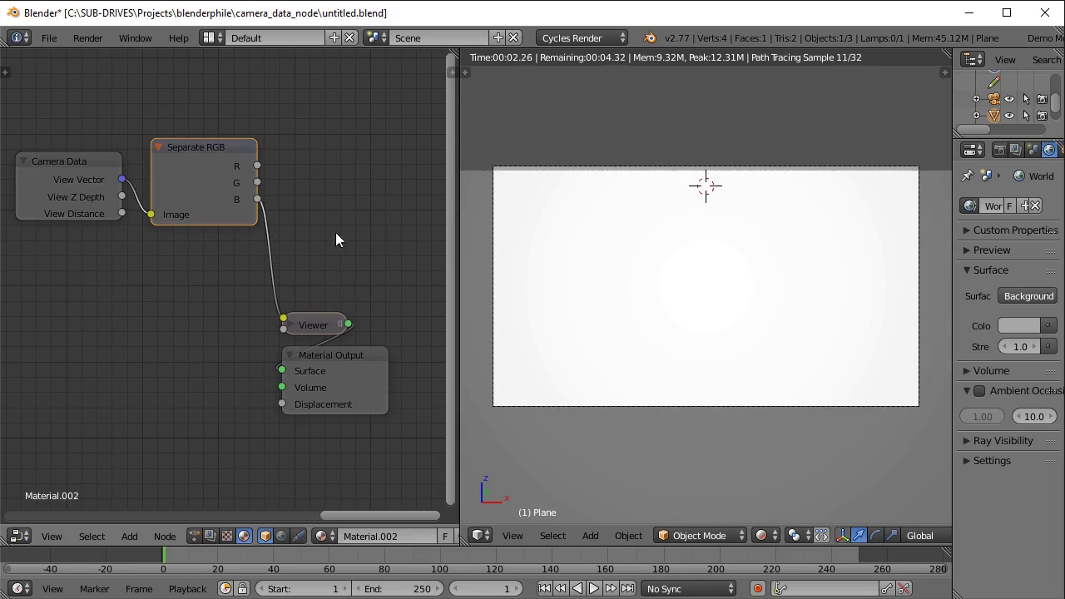
pyautogui.keyDown('ctrl'); pyautogui.keyDown('shift'); pyautogui.click(231, 170); pyautogui.keyUp('shift'); pyautogui.keyUp('ctrl')
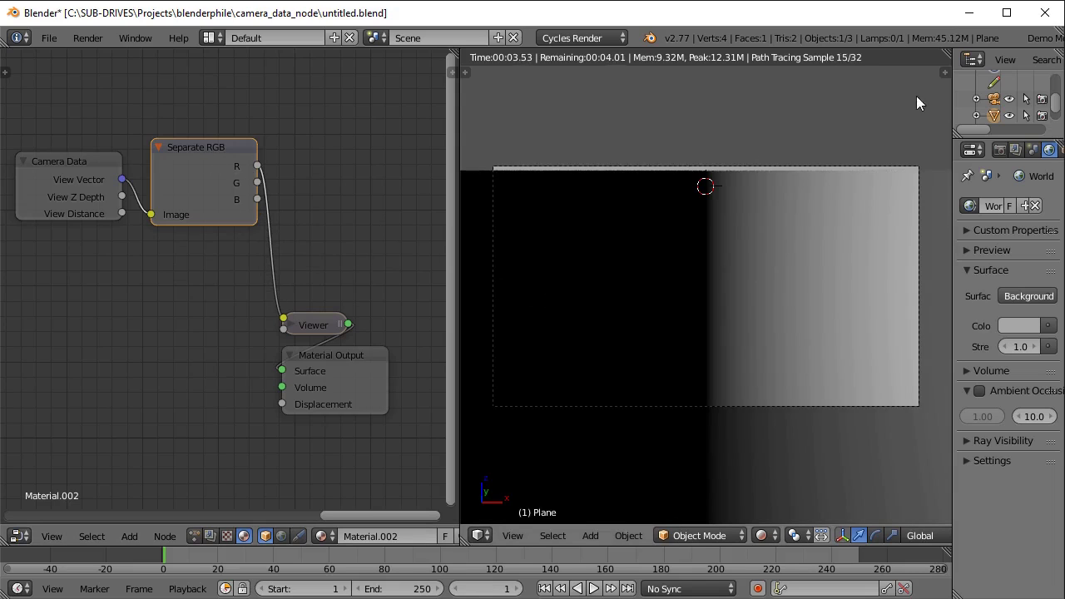
# Adjust the colour of the grease pencil layer used for annotating the 3D view.
pyautogui.press('n')
pyautogui.click(872, 218)
pyautogui.click(849, 291)
pyautogui.click(878, 163)
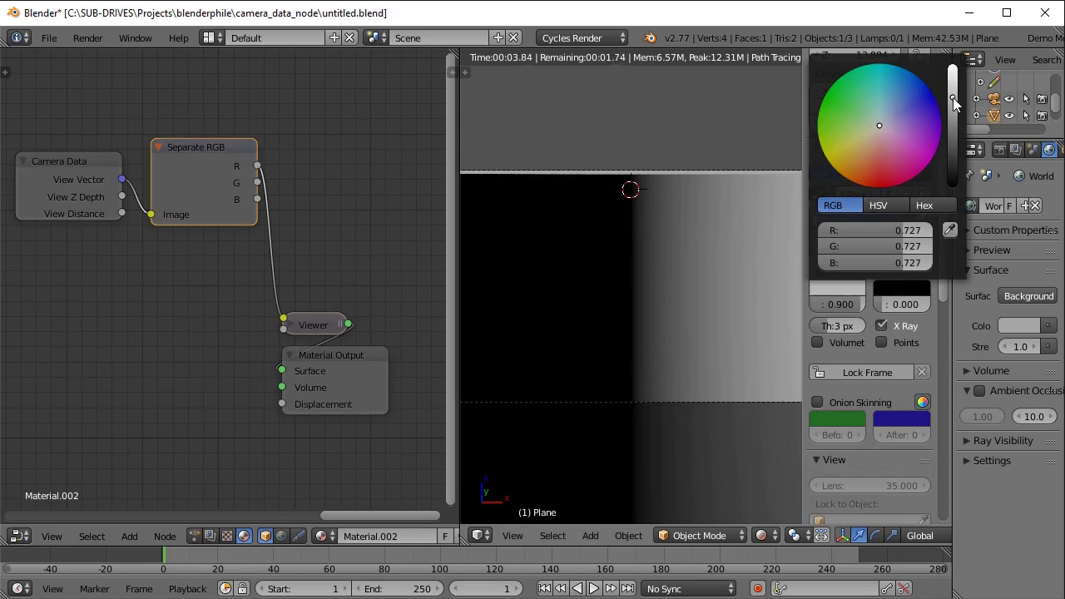
pyautogui.press('n')
# Undo the last change and preview the Separate RGB node's G output.
pyautogui.hotkey('ctrl', 'z')
pyautogui.keyDown('ctrl'); pyautogui.keyDown('shift'); pyautogui.click(239, 182); pyautogui.keyUp('shift'); pyautogui.keyUp('ctrl')
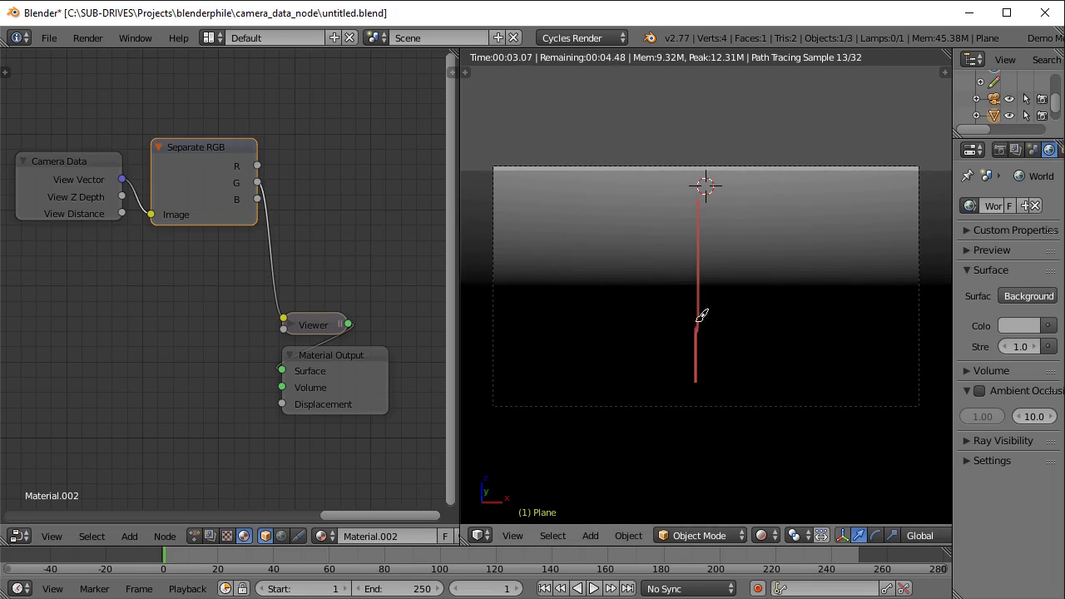
# Preview the Separate RGB node's R output and undo the annotation strokes drawn over the 3D view.
pyautogui.hotkey('ctrl', 'z')
pyautogui.keyDown('ctrl'); pyautogui.keyDown('shift'); pyautogui.click(225, 186); pyautogui.keyUp('shift'); pyautogui.keyUp('ctrl')
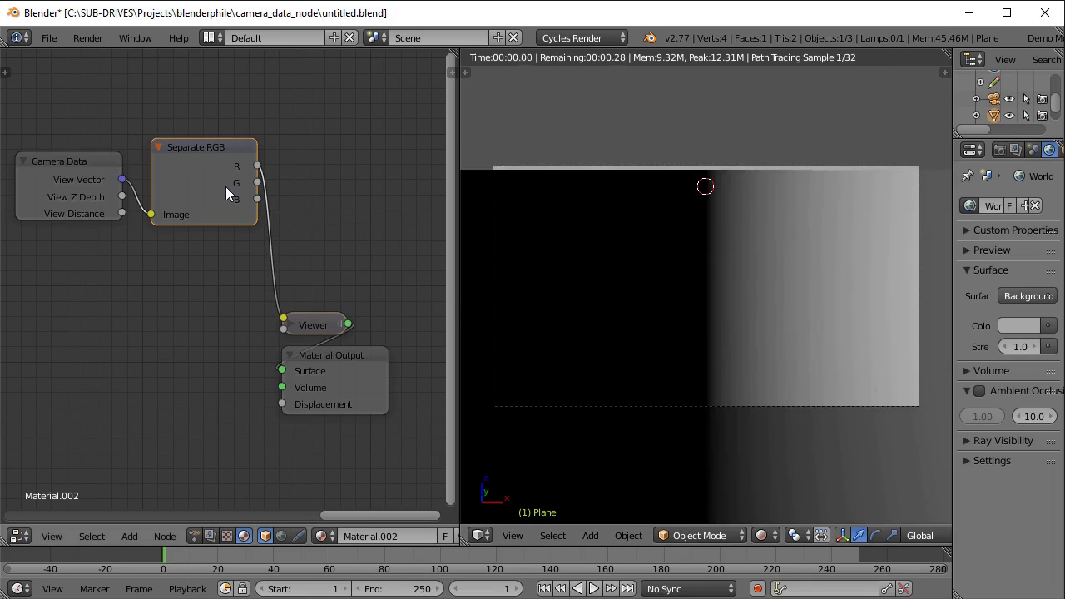
pyautogui.hotkey('ctrl', 'z')
pyautogui.hotkey('ctrl', 'z')
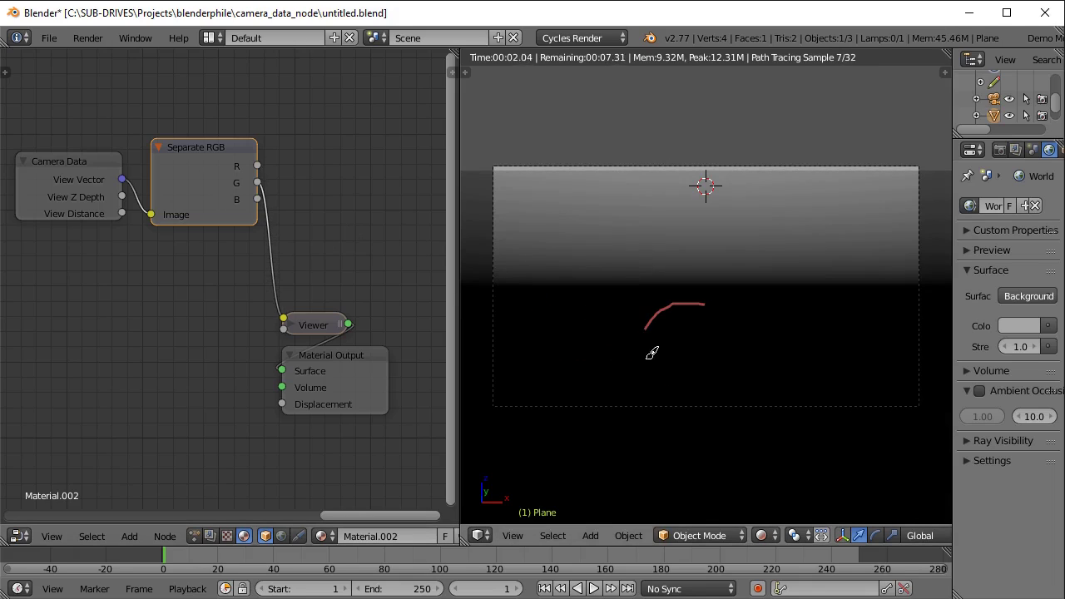
pyautogui.hotkey('ctrl', 'z')
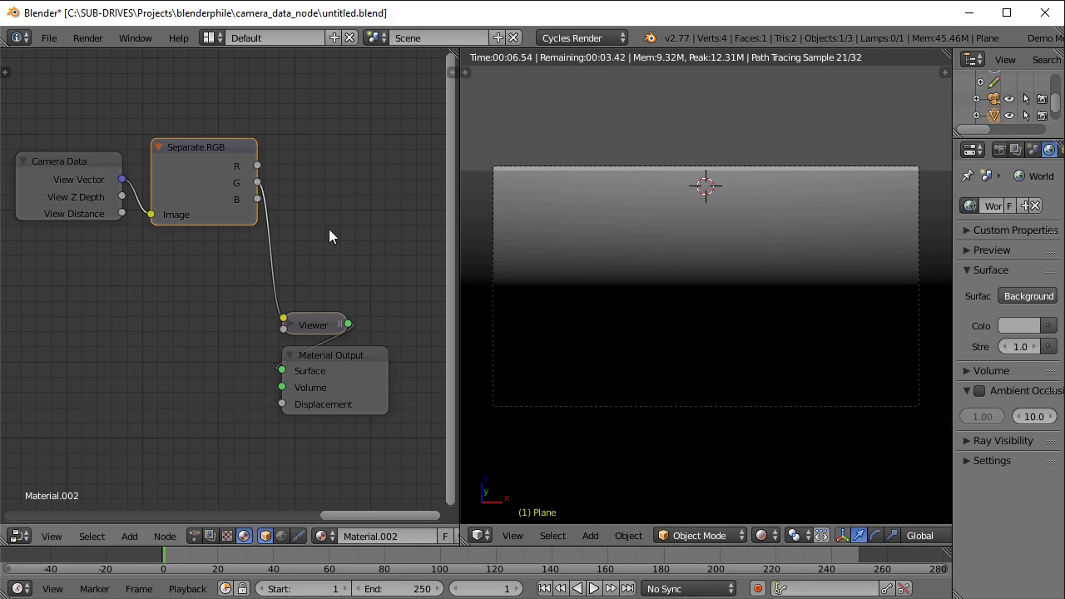
pyautogui.hotkey('ctrl', 'z')
# Widen the node editor and rearrange the Multiply, Add, Viewer and Material Output nodes compactly below and beside the Separate RGB node.
pyautogui.hotkey('shift', 'a')
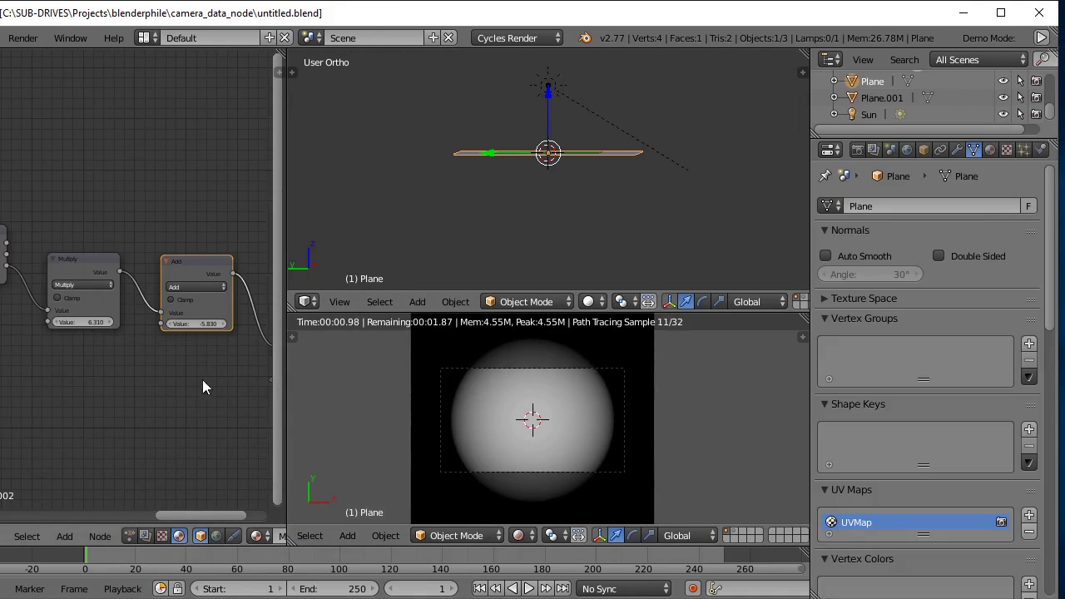
pyautogui.moveTo(203, 381); pyautogui.dragTo(202, 408, button='middle')
pyautogui.moveTo(285, 424); pyautogui.dragTo(481, 423)
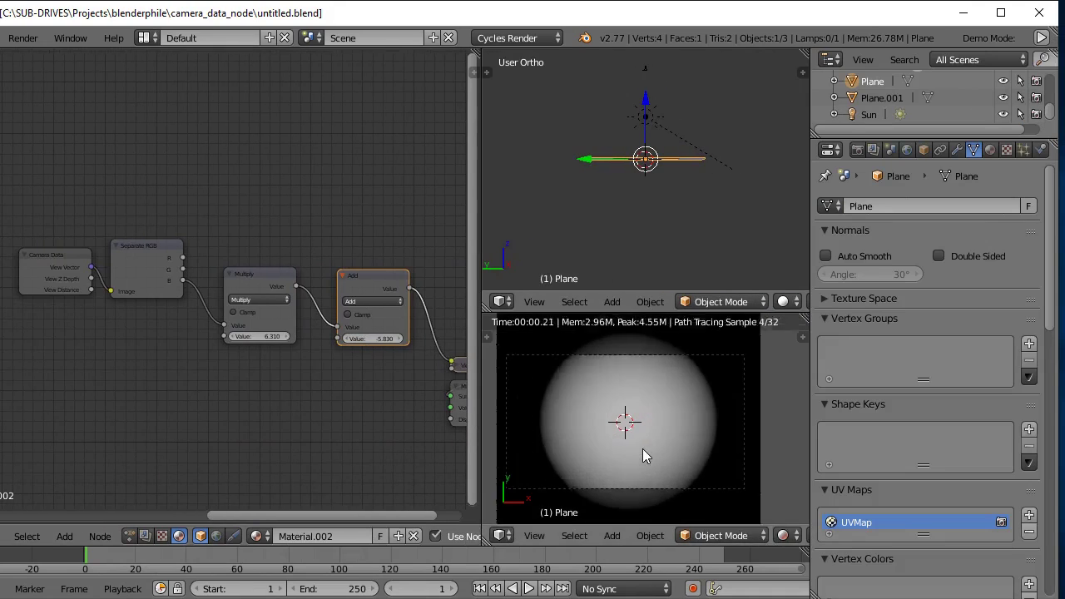
pyautogui.moveTo(409, 417); pyautogui.dragTo(308, 404, button='middle')
pyautogui.moveTo(182, 283); pyautogui.dragTo(2, 328)
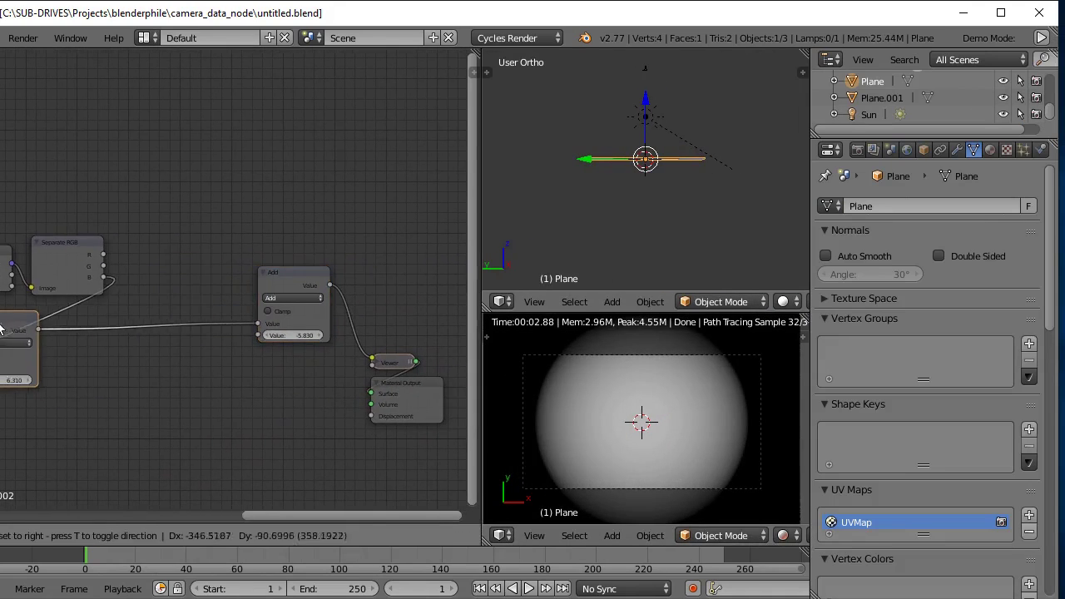
pyautogui.moveTo(294, 283); pyautogui.dragTo(125, 341)
pyautogui.moveTo(391, 364); pyautogui.dragTo(197, 364)
pyautogui.moveTo(400, 389); pyautogui.dragTo(272, 348)
pyautogui.scroll(2, 255, 409)
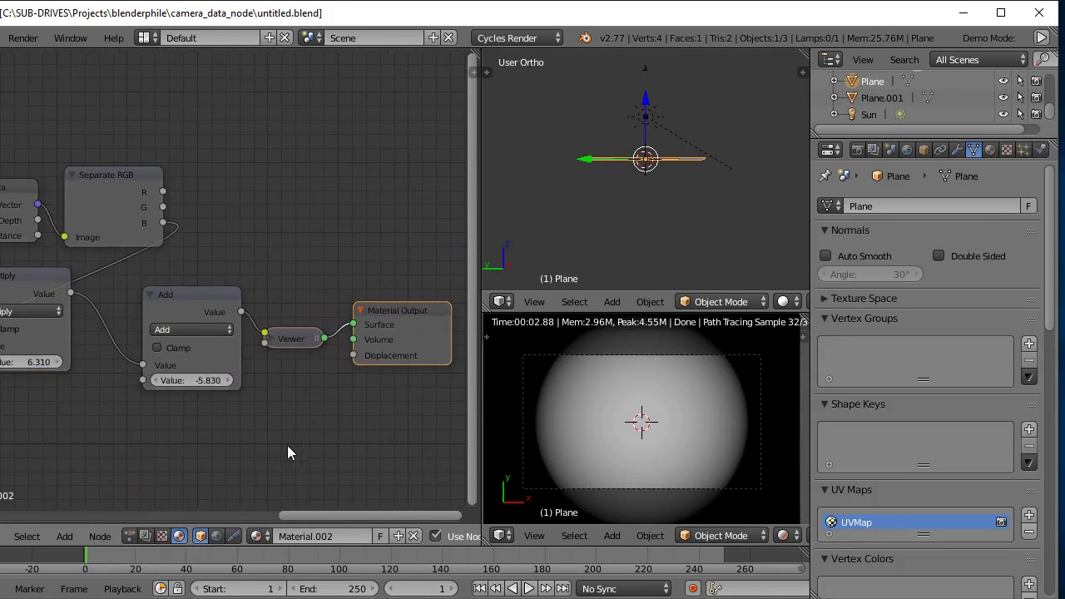
# Try a free trackball rotation of the plane while watching the rendered preview, and cancel the rotation.
pyautogui.moveTo(37, 363)
pyautogui.mouseDown()
pyautogui.moveTo(55, 363)
pyautogui.moveTo(23, 363)
pyautogui.moveTo(36, 363)
pyautogui.mouseUp()
pyautogui.moveTo(175, 380)
pyautogui.mouseDown()
pyautogui.moveTo(143, 381)
pyautogui.moveTo(175, 381)
pyautogui.mouseUp()
pyautogui.press('r')
pyautogui.press('r')
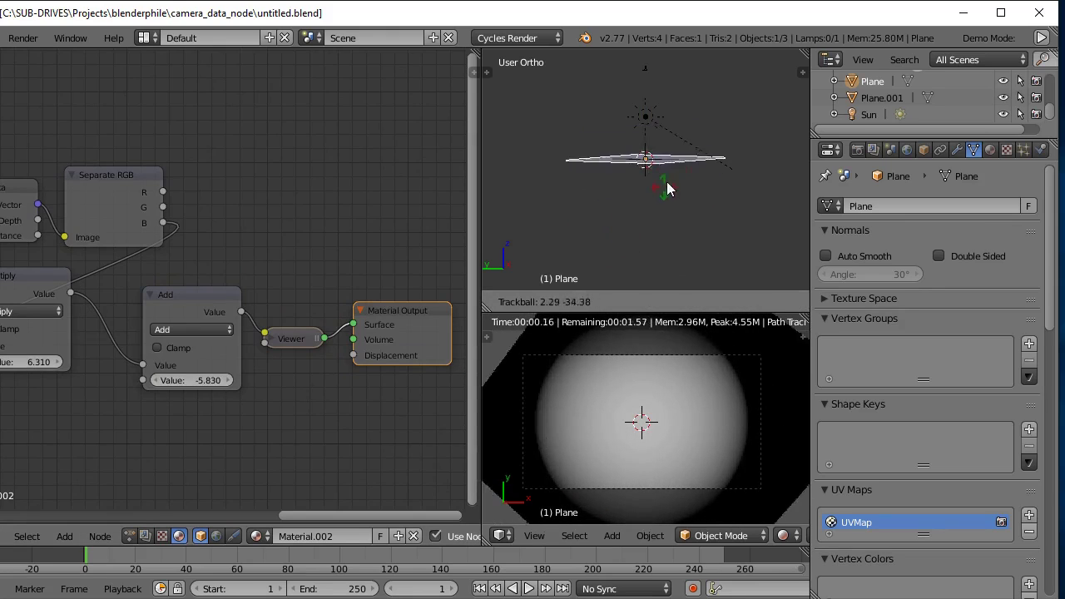
pyautogui.rightClick(645, 206)
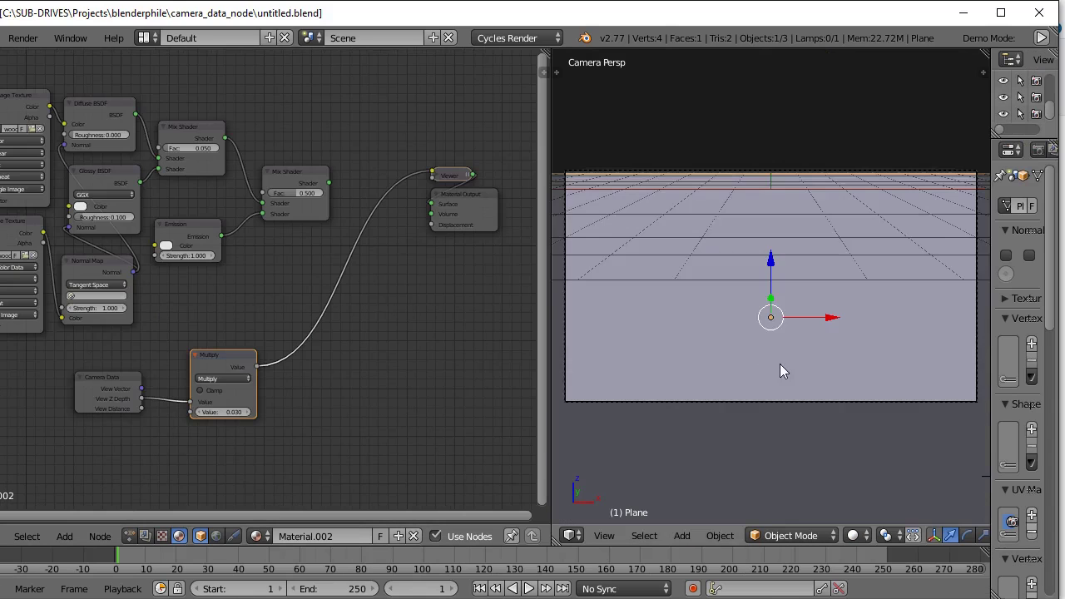
# Connect the final Mix Shader to the Material Output, feed the Multiply node's Value into its Fac, and show the plane rendered outside the camera view.
pyautogui.press('KP_0')
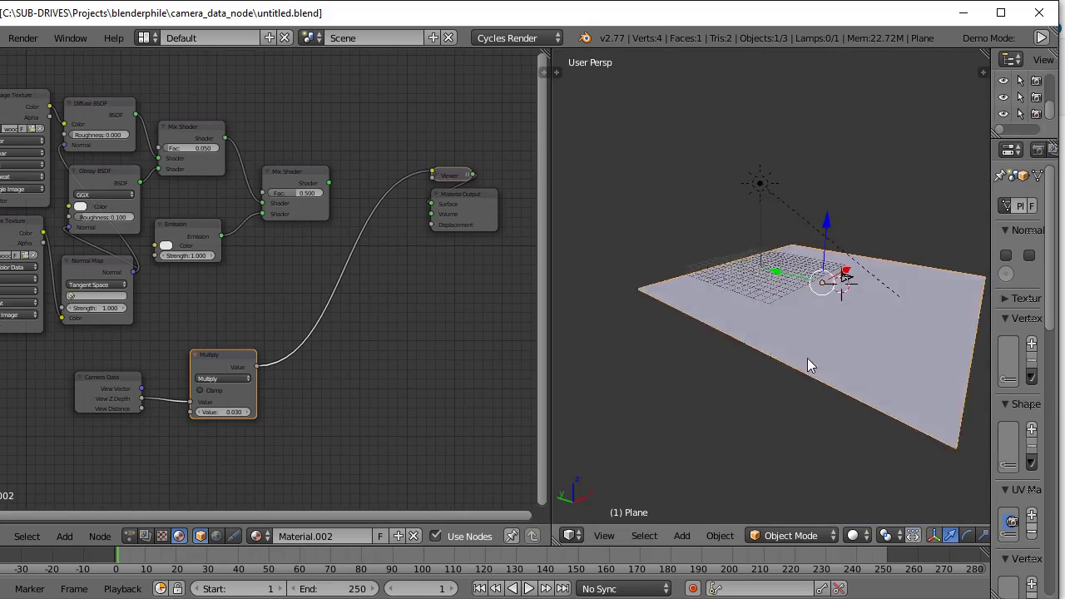
pyautogui.keyDown('ctrl'); pyautogui.keyDown('shift'); pyautogui.click(303, 175); pyautogui.keyUp('shift'); pyautogui.keyUp('ctrl')
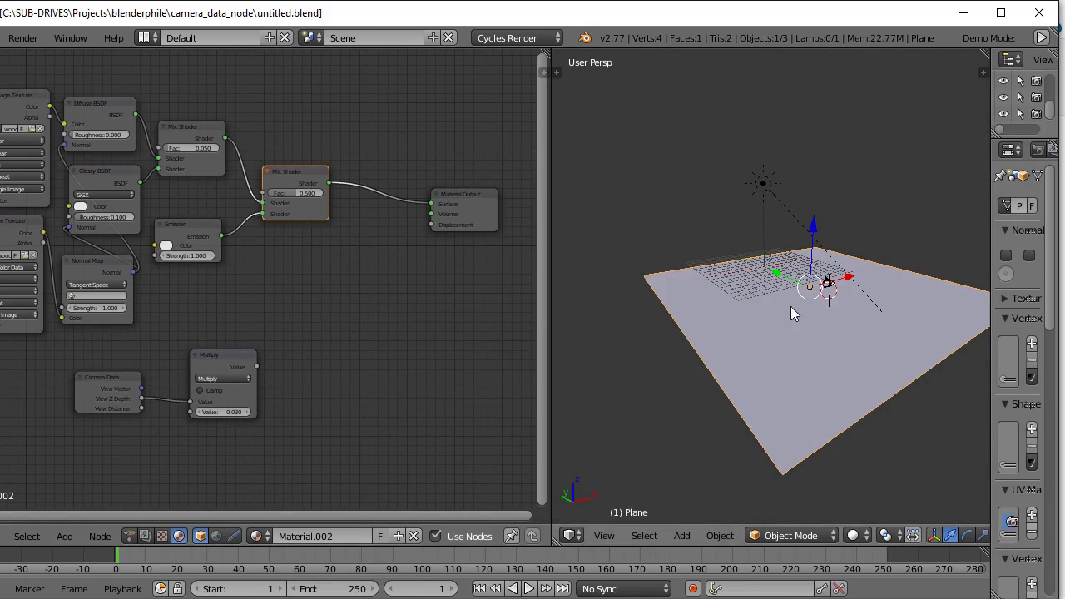
pyautogui.hotkey('shift', 'z')
pyautogui.moveTo(256, 366)
pyautogui.mouseDown()
pyautogui.moveTo(262, 193)
pyautogui.moveTo(214, 342)
pyautogui.mouseUp()
pyautogui.moveTo(788, 391); pyautogui.dragTo(746, 365, button='middle')
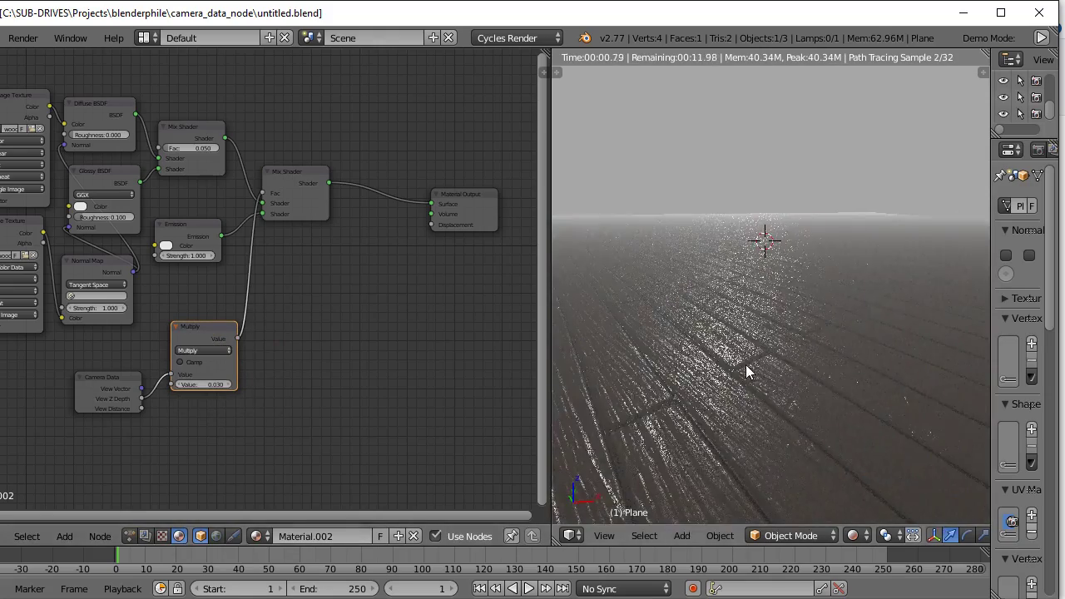